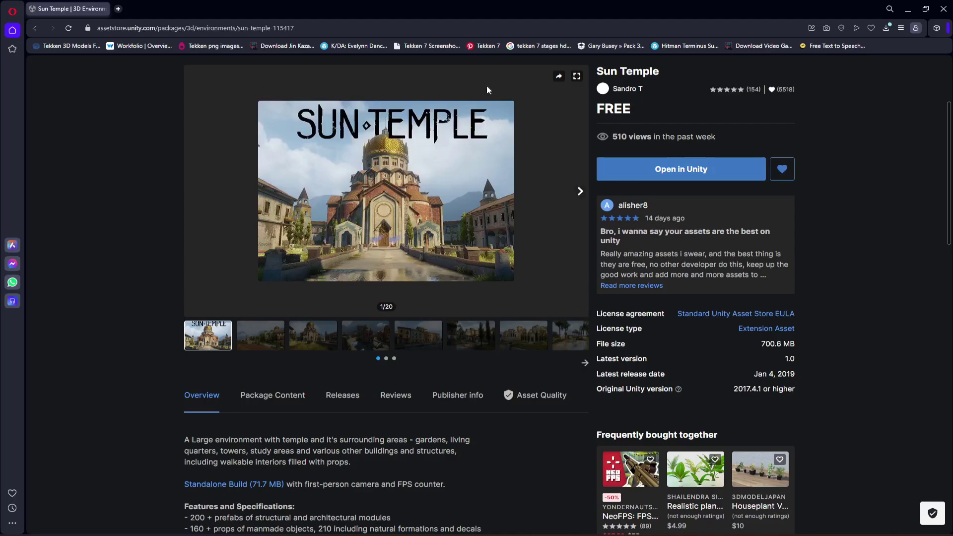
# Step: Browse the Sun Temple store page's screenshot gallery forward to image 7 of 20
pyautogui.moveTo(599, 73); pyautogui.dragTo(668, 70)
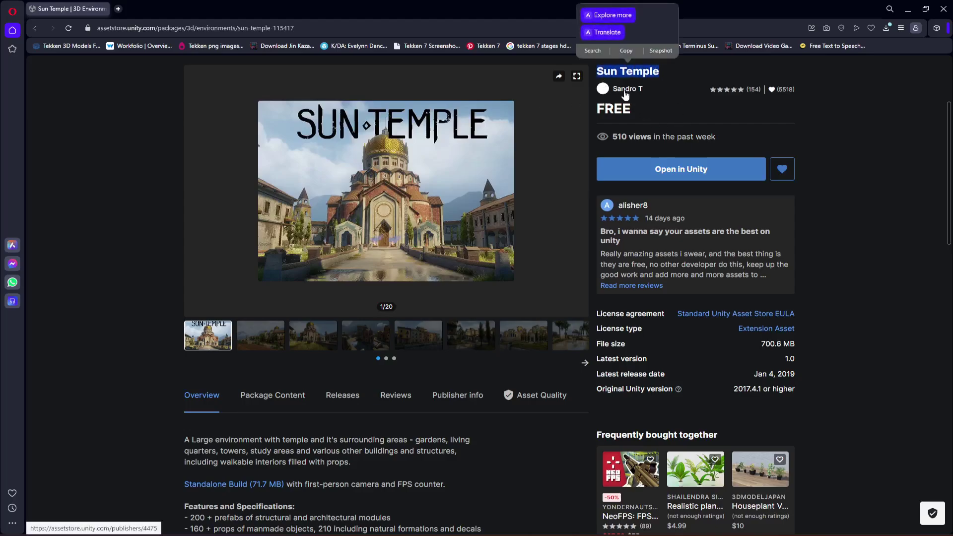
pyautogui.click(838, 123)
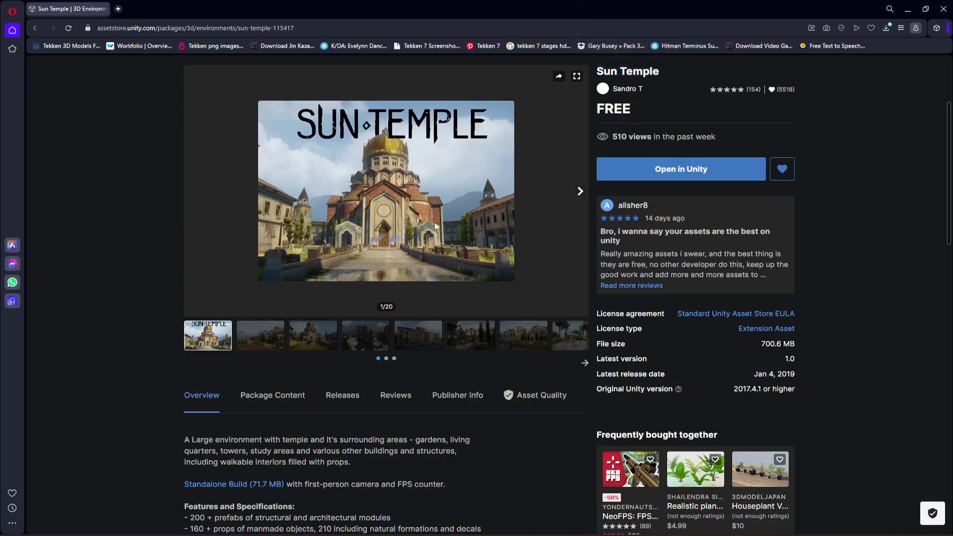
pyautogui.click(260, 338)
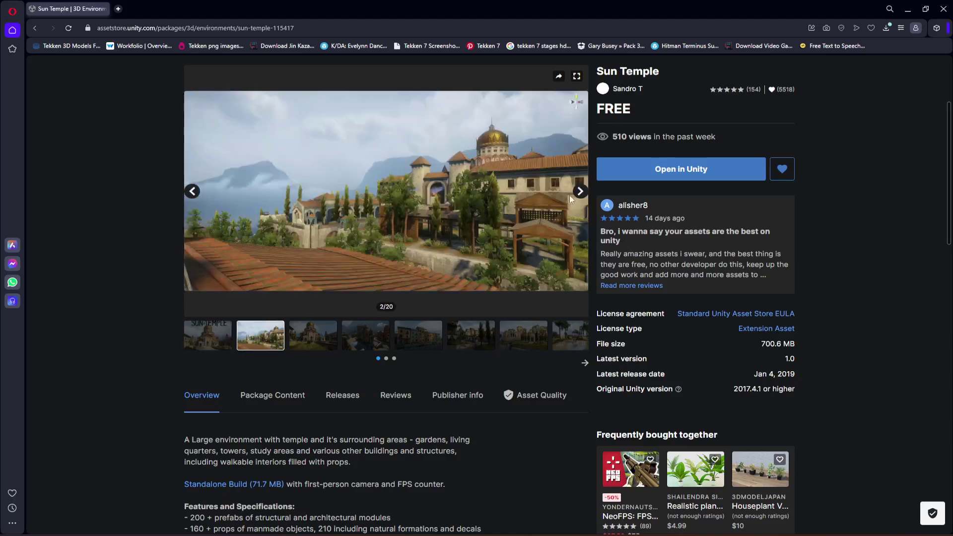
pyautogui.click(580, 193)
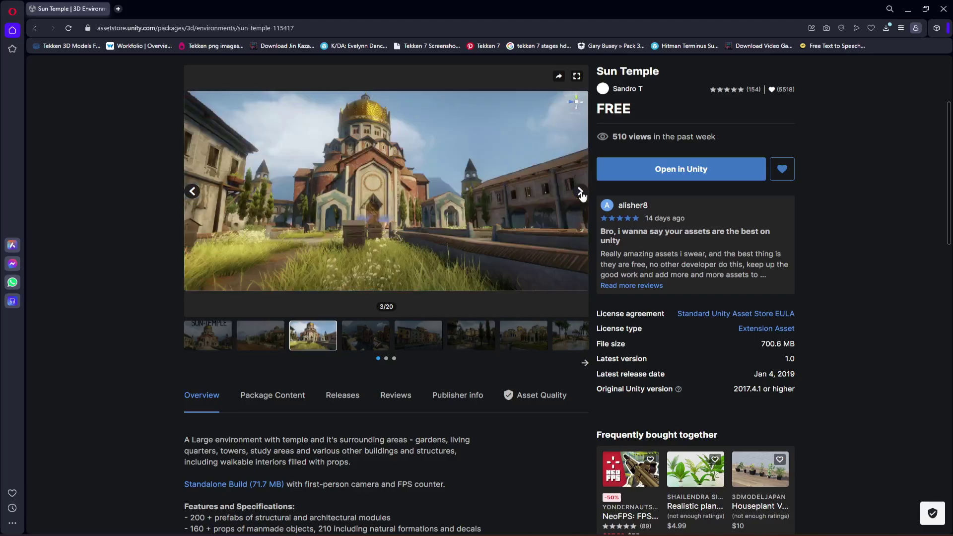
pyautogui.click(580, 192)
pyautogui.click(580, 192)
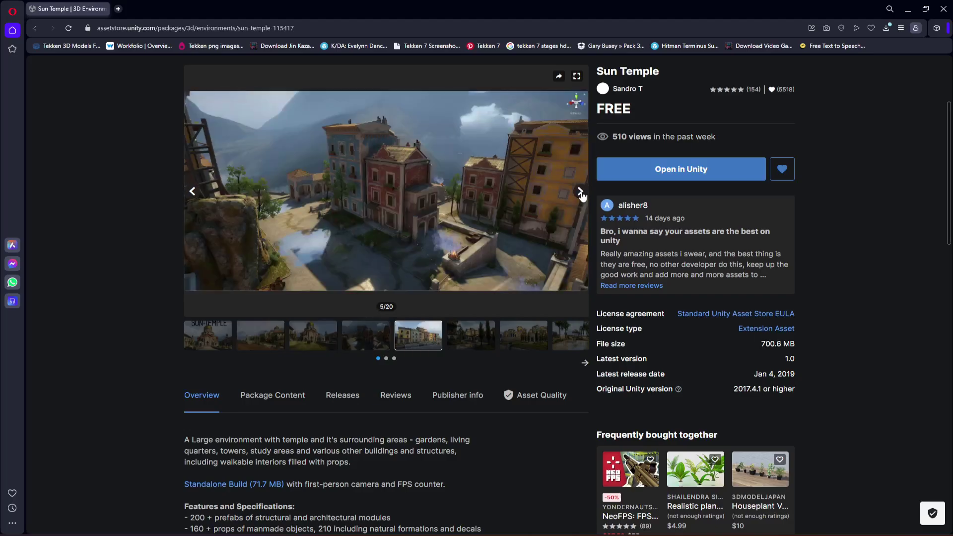
pyautogui.click(580, 192)
pyautogui.click(580, 192)
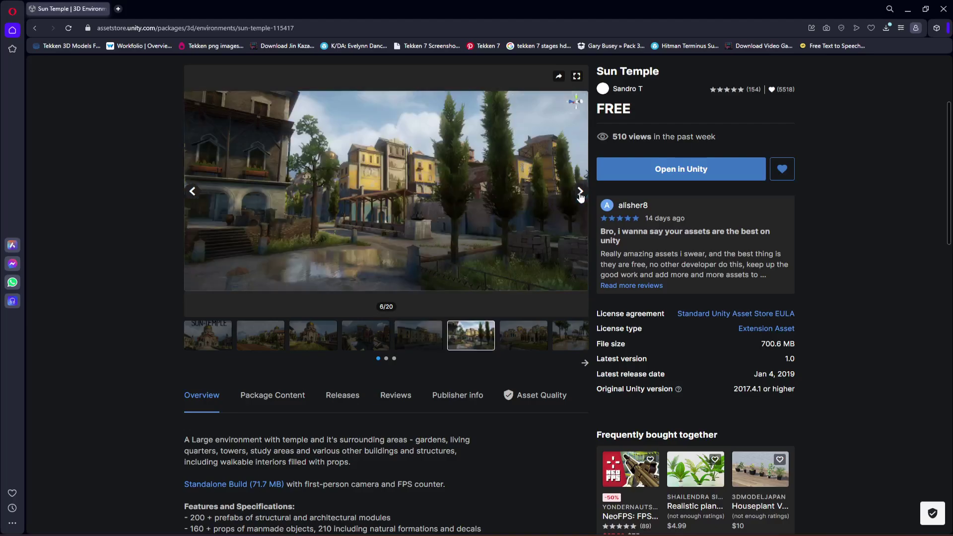
# Step: Review the Package Content, Asset Quality and Publisher info tabs, then choose Open in Unity
pyautogui.scroll(-6, 400, 289)
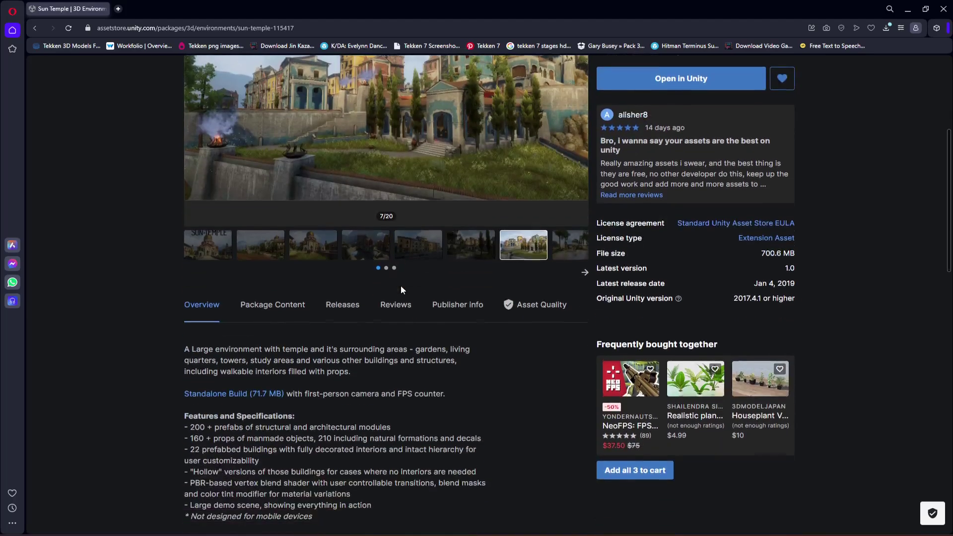
pyautogui.scroll(2, 401, 289)
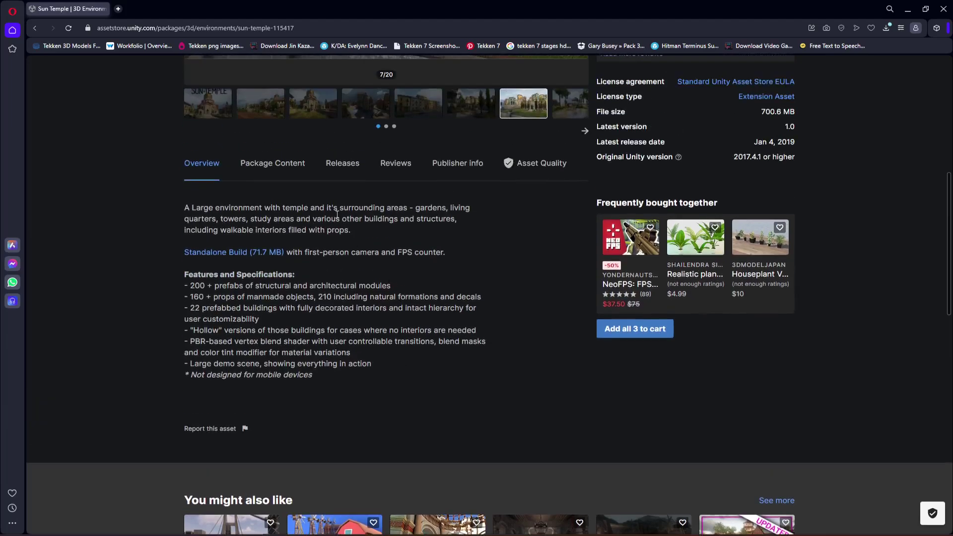
pyautogui.click(281, 170)
pyautogui.click(516, 173)
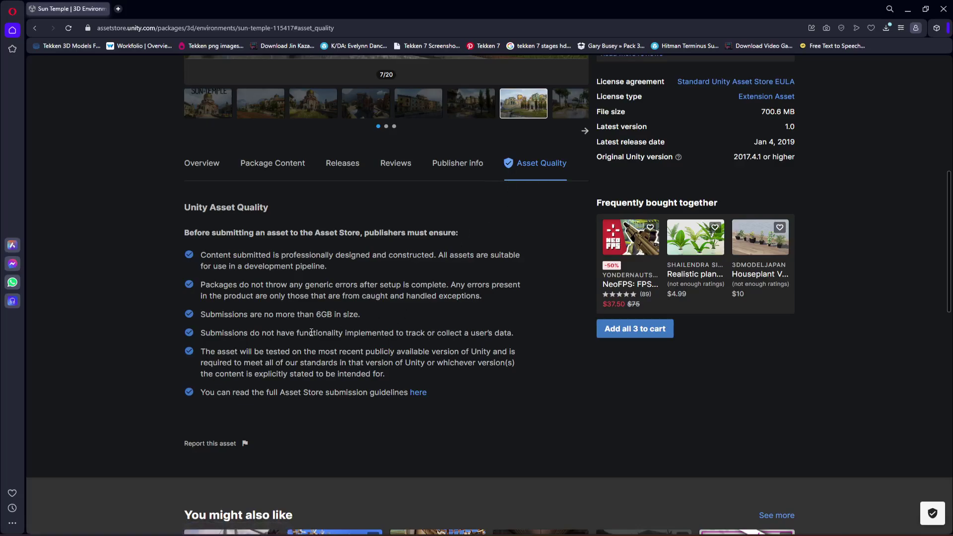
pyautogui.click(457, 164)
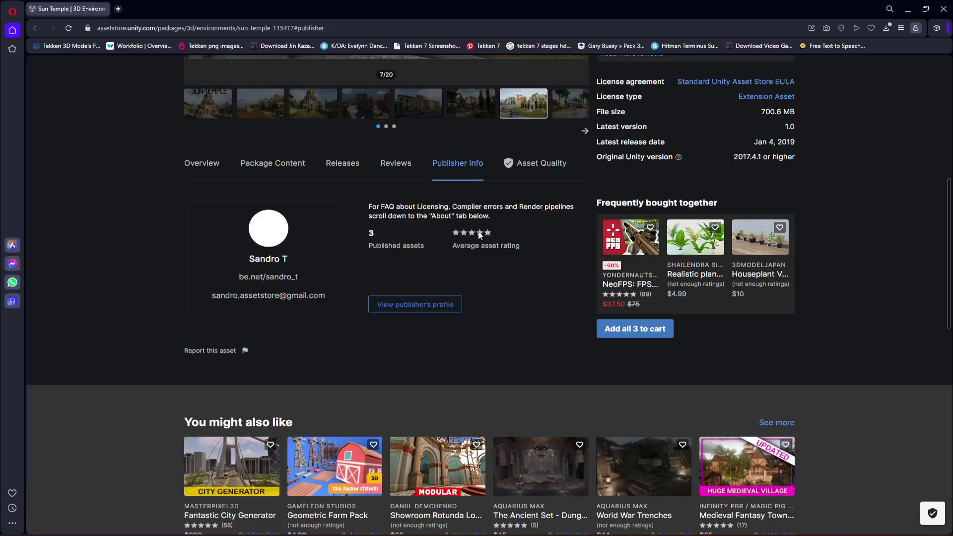
pyautogui.scroll(6, 670, 239)
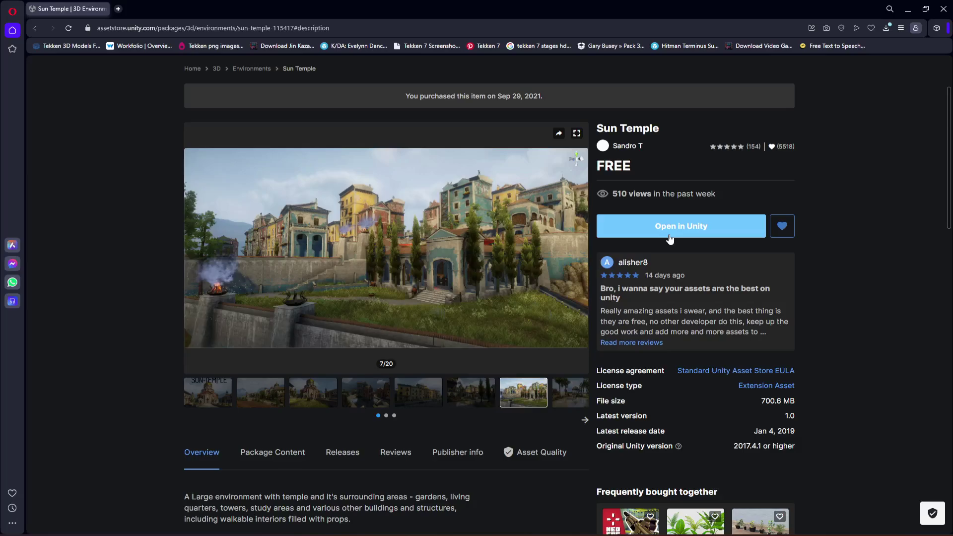
pyautogui.click(694, 232)
# Step: Confirm launching the Unity Editor and view Sun Temple 1.0 (700.63 MB) in My Assets
pyautogui.click(542, 110)
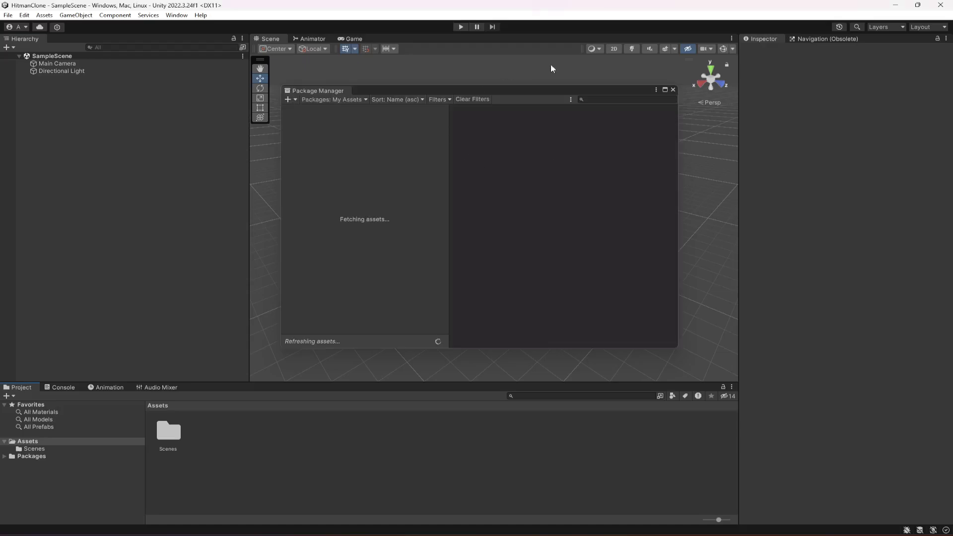
pyautogui.moveTo(543, 88); pyautogui.dragTo(546, 102)
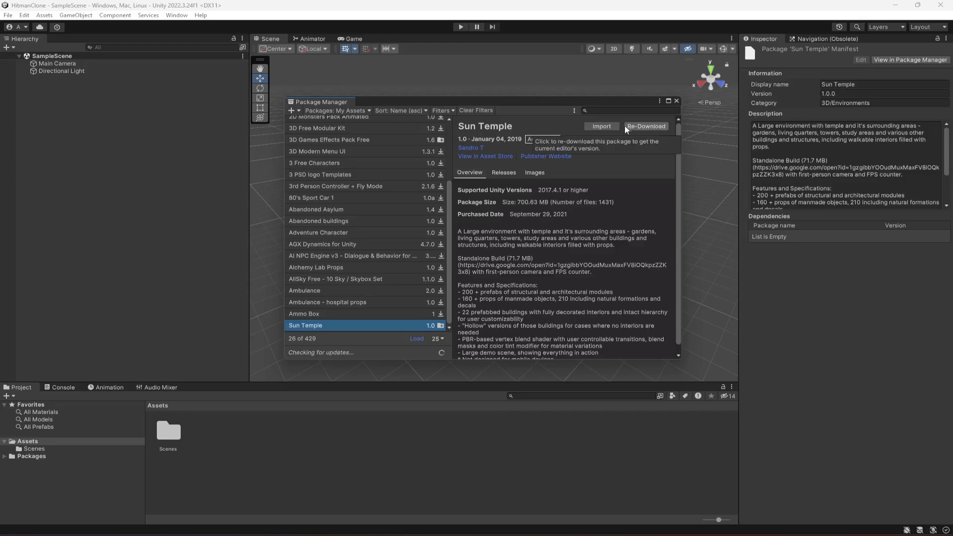
pyautogui.scroll(-1, 564, 281)
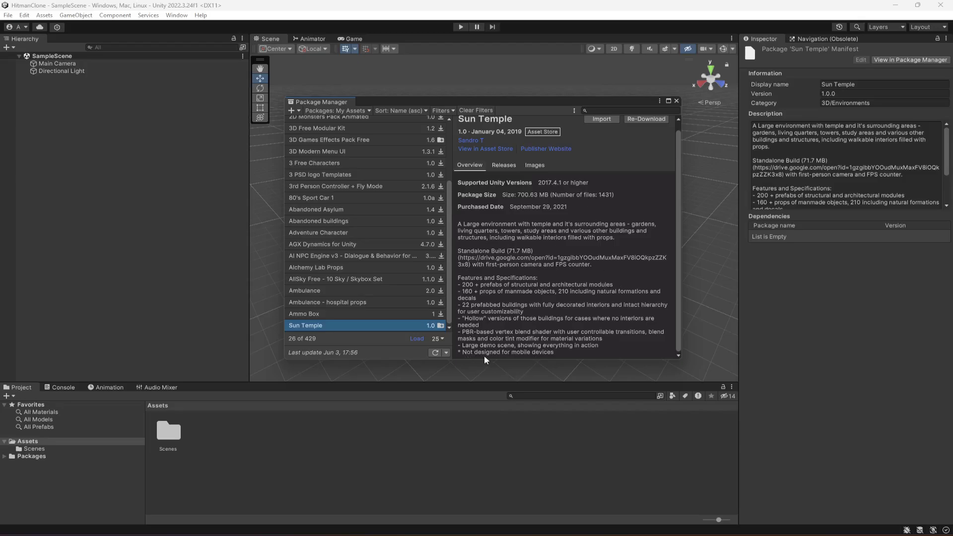
pyautogui.scroll(1, 570, 324)
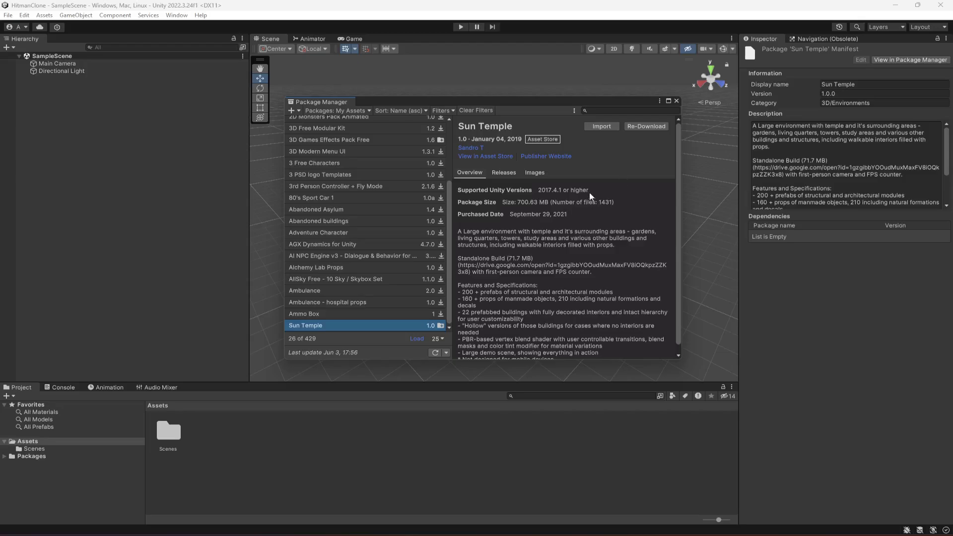
# Step: Import all Sun Temple package files through the Import Unity Package dialog
pyautogui.click(602, 127)
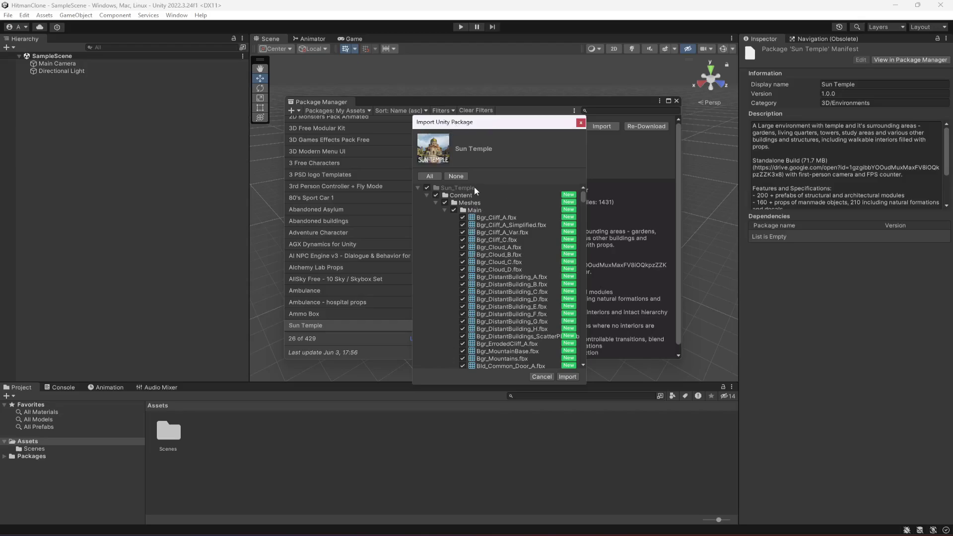
pyautogui.scroll(-5, 506, 246)
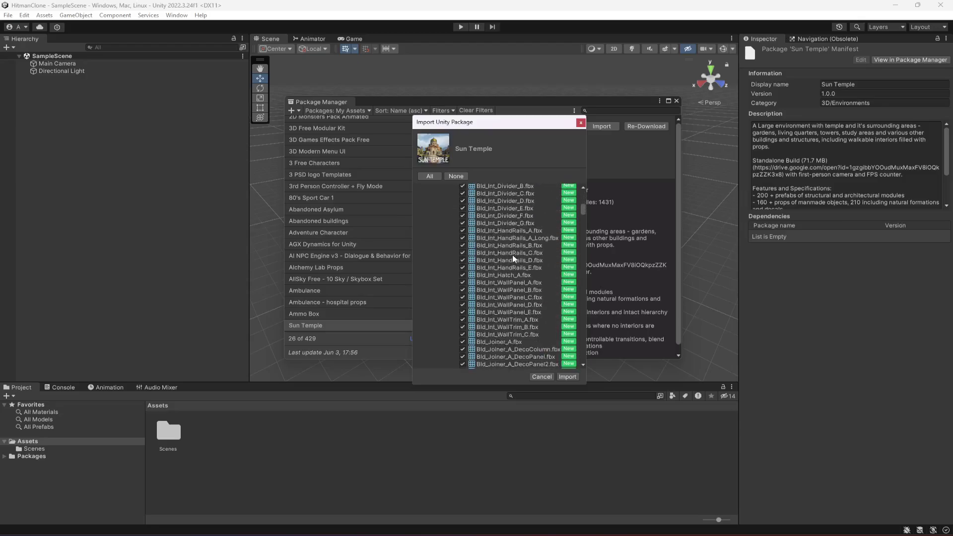
pyautogui.moveTo(583, 211); pyautogui.dragTo(593, 183)
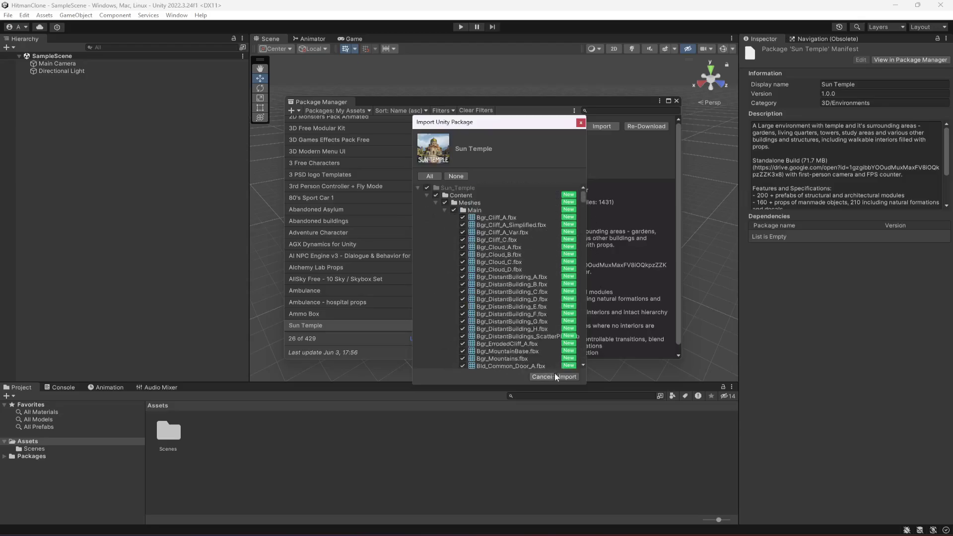
pyautogui.click(568, 377)
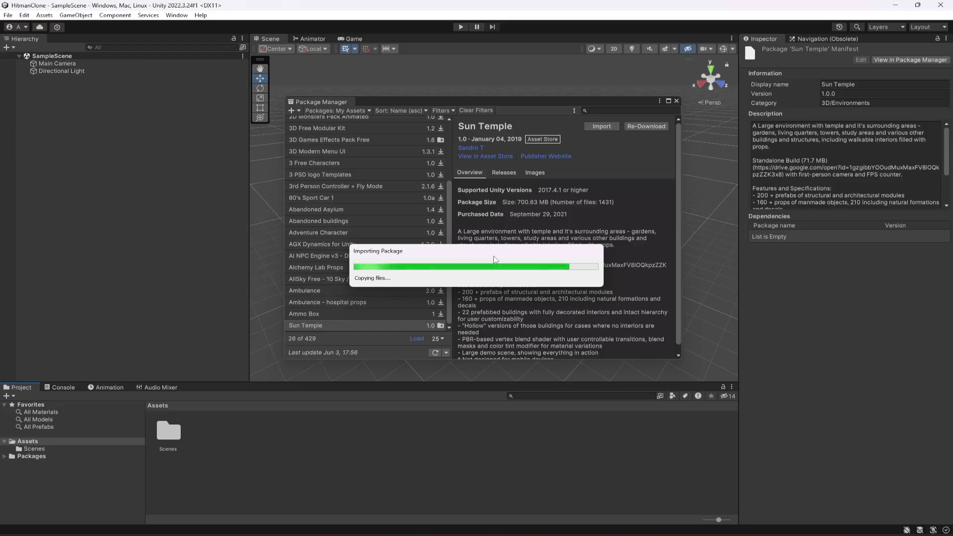
# Step: Close the Package Manager, clear the Console, and read the MinDrawer CS0104 error
pyautogui.click(676, 101)
pyautogui.click(63, 387)
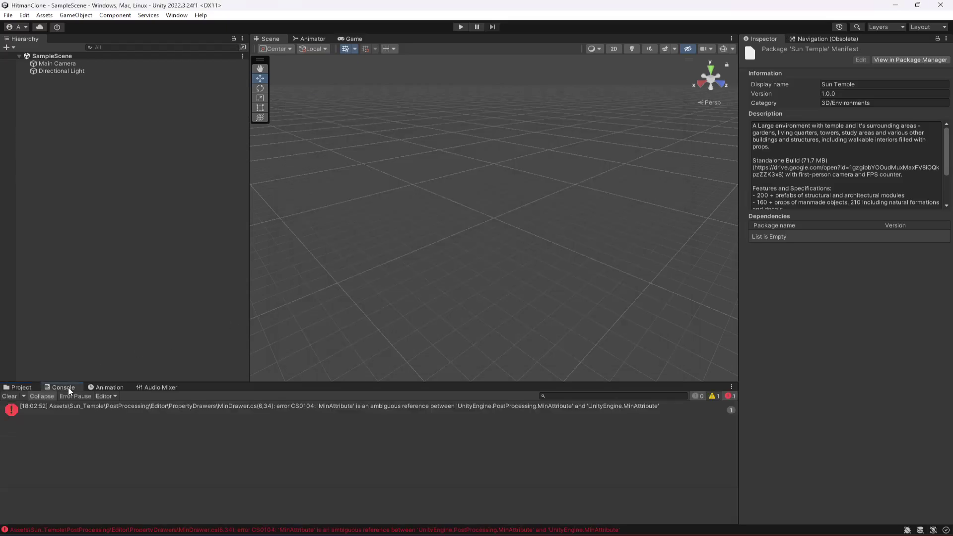
pyautogui.click(10, 396)
pyautogui.click(239, 407)
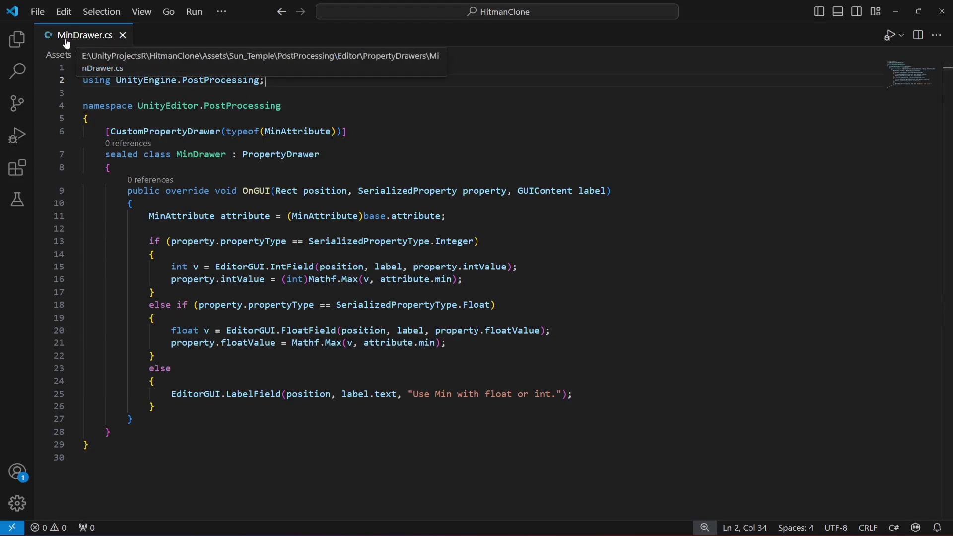
pyautogui.click(895, 16)
pyautogui.click(799, 143)
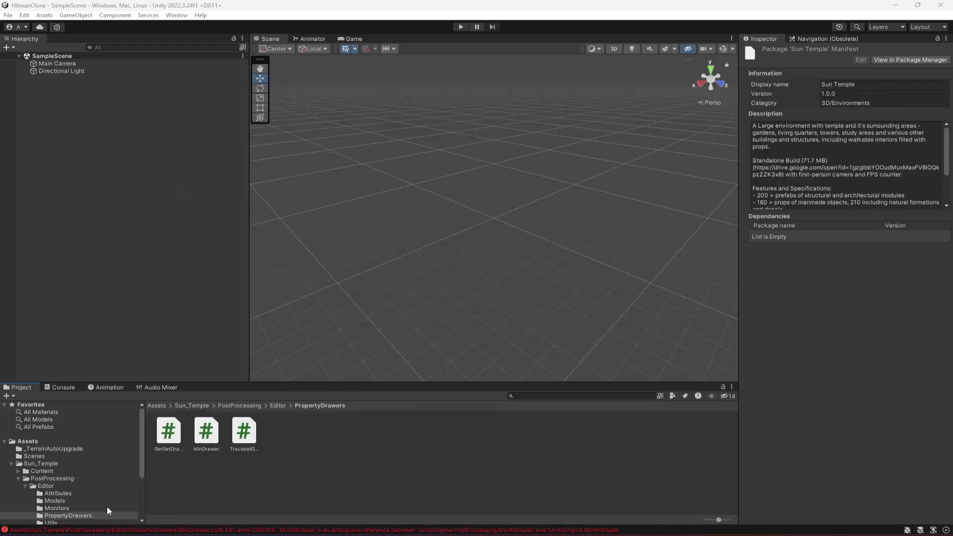
# Step: Browse to Sun_Temple/PostProcessing/Editor/PropertyDrawers and select the MinDrawer script
pyautogui.click(33, 466)
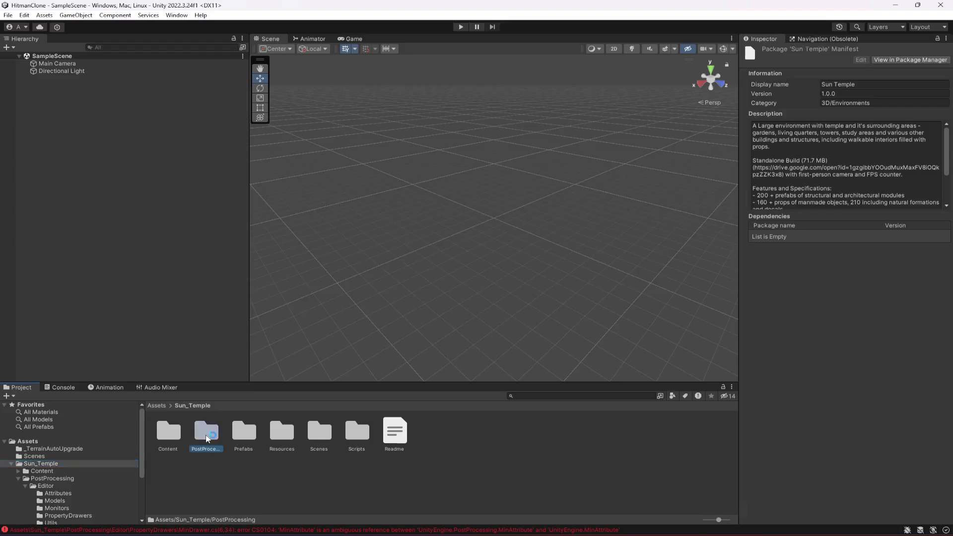
pyautogui.doubleClick(206, 432)
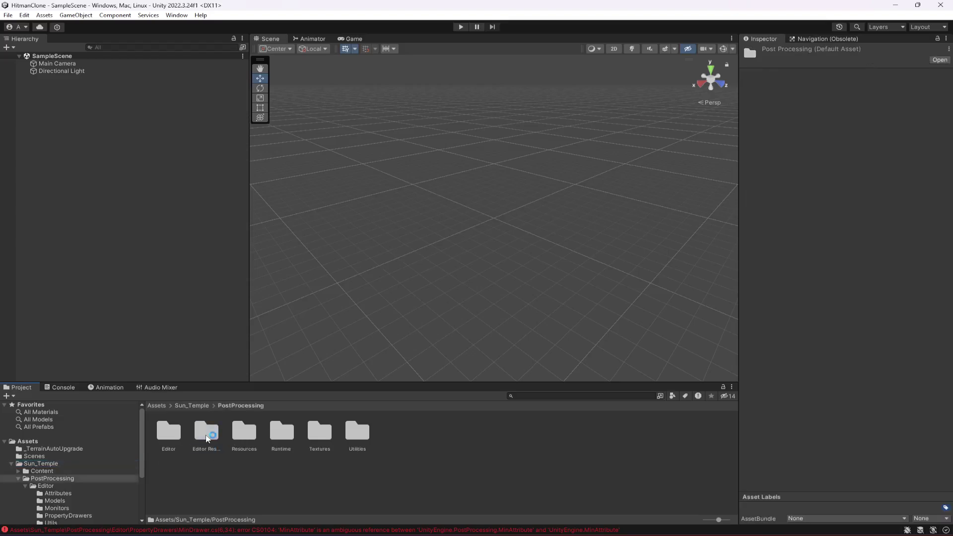
pyautogui.doubleClick(168, 434)
pyautogui.doubleClick(281, 431)
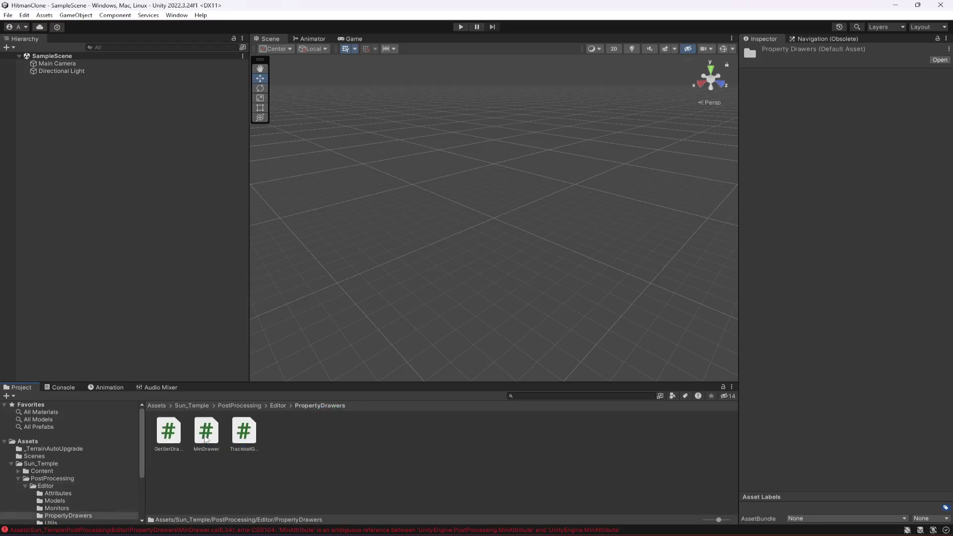
pyautogui.click(206, 438)
# Step: Replace line 2 of MinDrawer.cs with the PostProcessingMinAttribute using-alias, save, and return to Unity
pyautogui.doubleClick(206, 437)
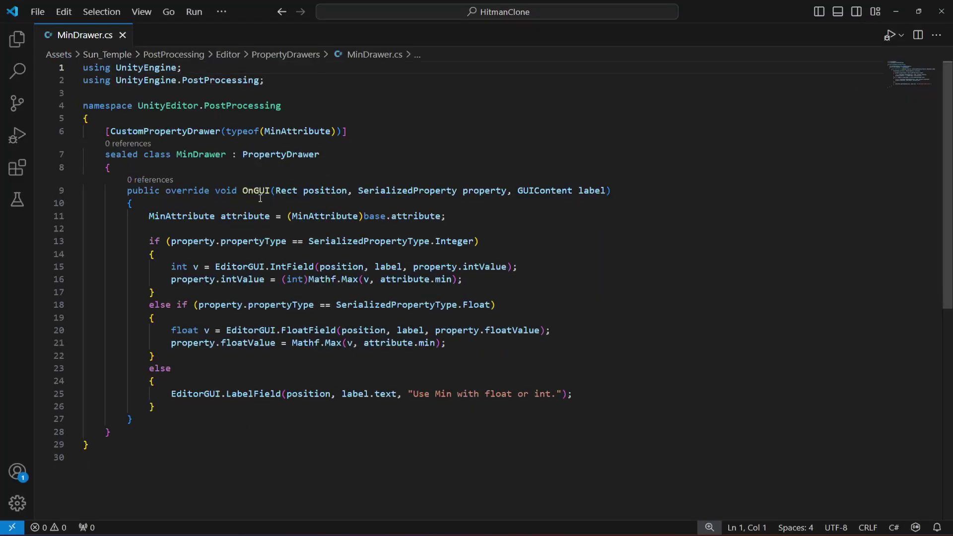
pyautogui.click(268, 81)
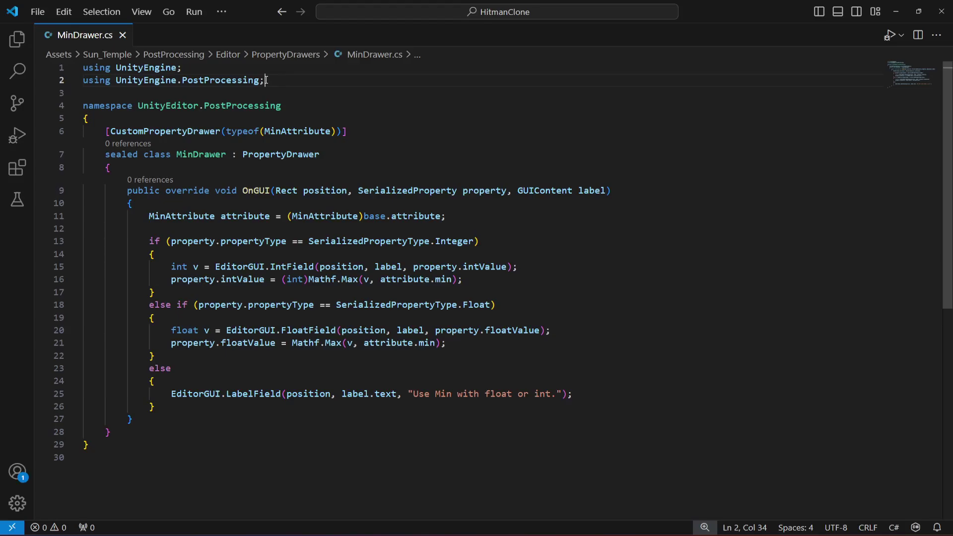
pyautogui.hotkey('shift', 'Home')
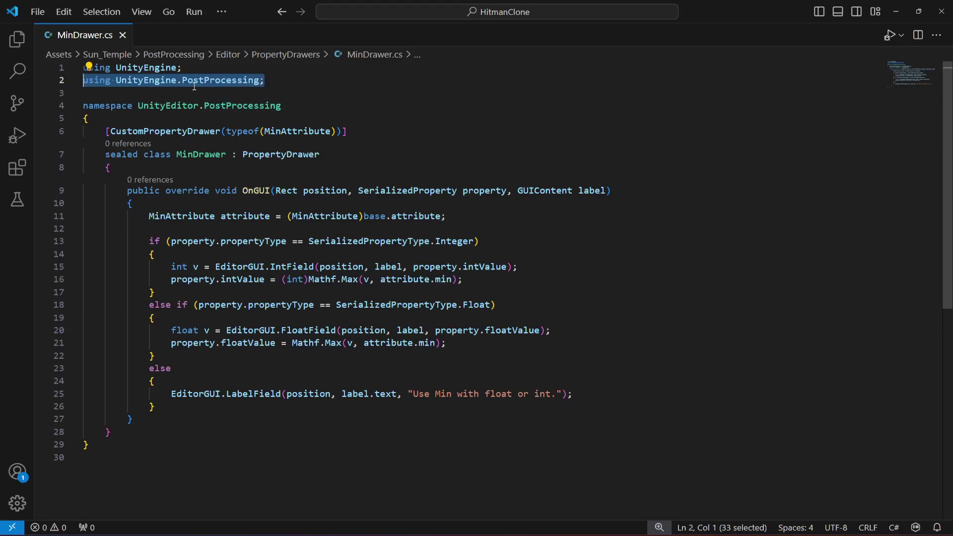
pyautogui.write('using PostProcessingMinAttribute = UnityEngine.PostProcessing.MinAttribute;')
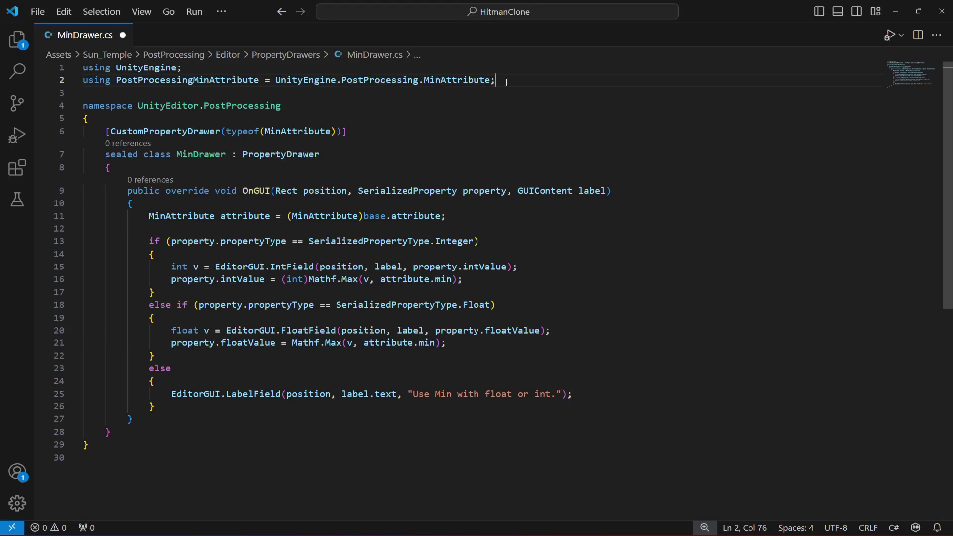
pyautogui.hotkey('ctrl', 's')
pyautogui.moveTo(530, 82); pyautogui.dragTo(83, 80)
pyautogui.click(500, 102)
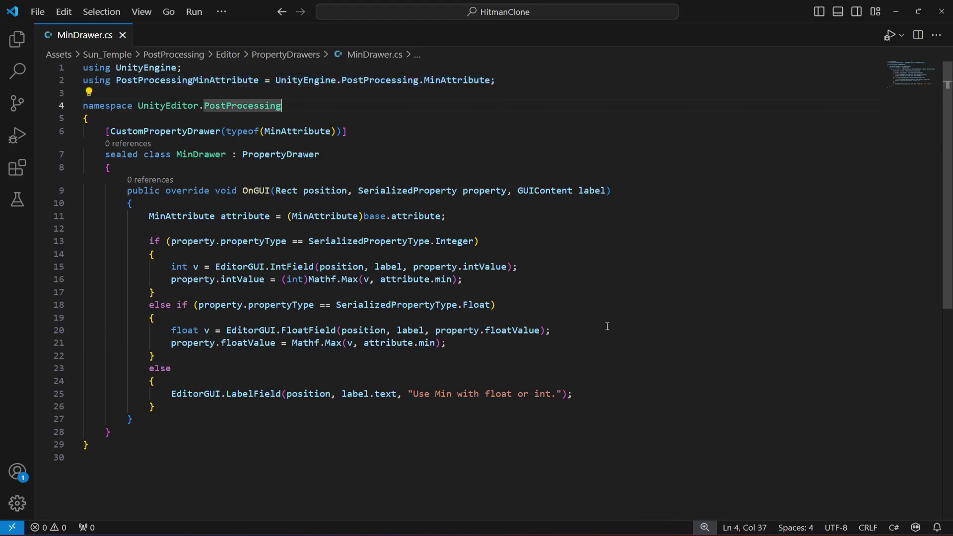
pyautogui.hotkey('alt', 'Tab')
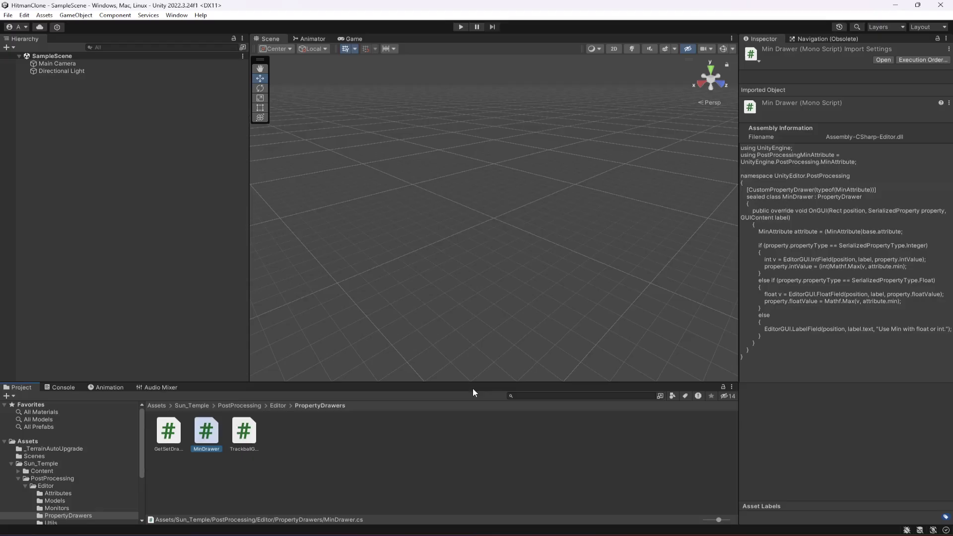
# Step: Open DemoScene from the Sun_Temple/Scenes folder
pyautogui.click(12, 462)
pyautogui.click(40, 463)
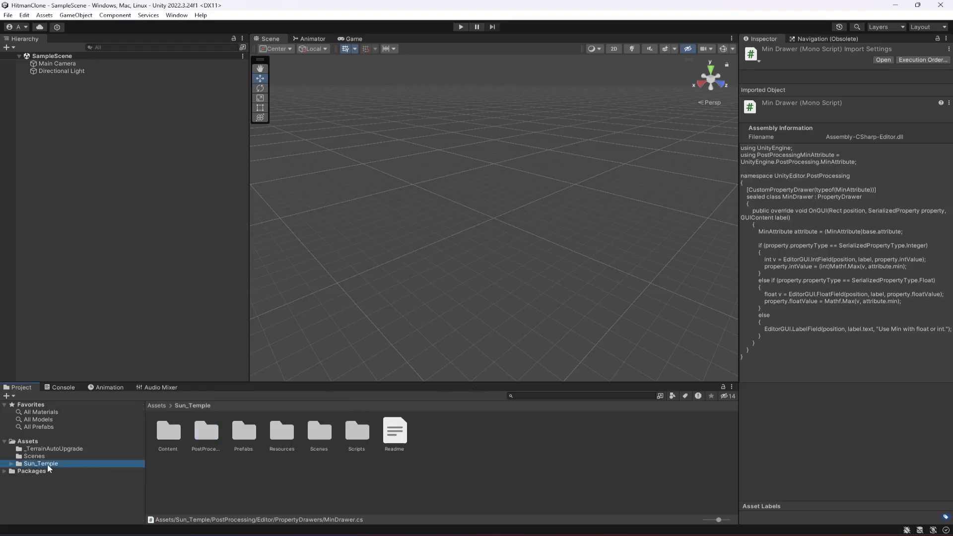
pyautogui.doubleClick(320, 432)
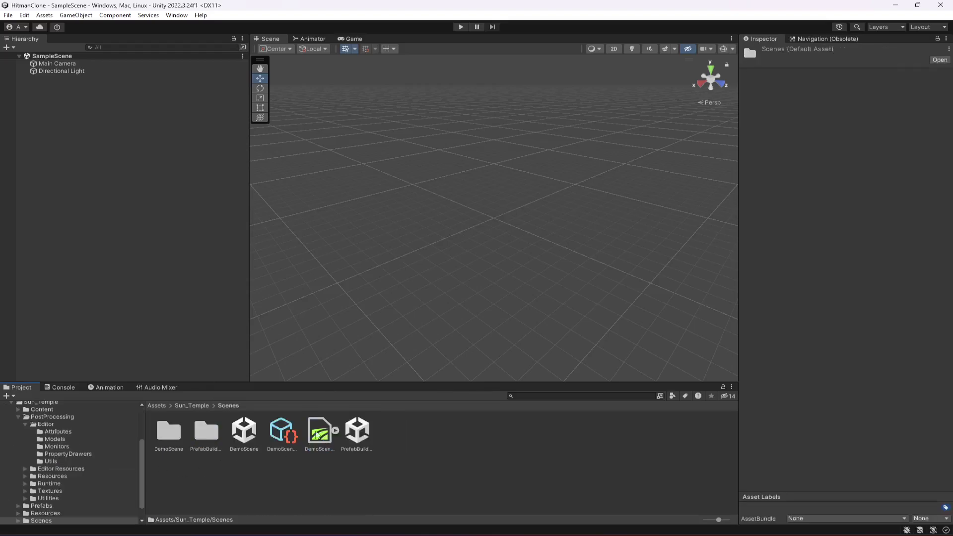
pyautogui.doubleClick(244, 431)
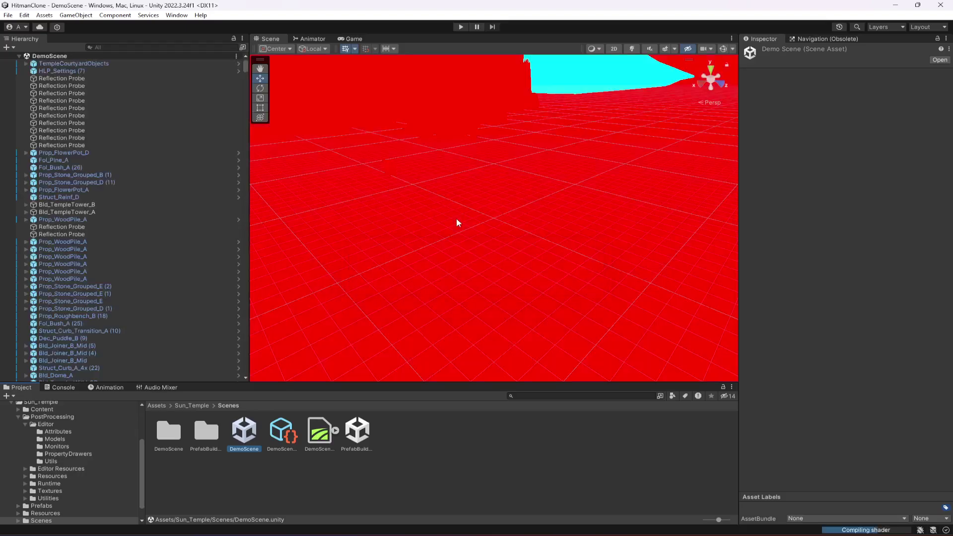
# Step: Look around the town and temple in the Scene view, then run DemoScene in Play mode
pyautogui.moveTo(650, 318); pyautogui.dragTo(506, 206, button='right')
pyautogui.moveTo(601, 149); pyautogui.dragTo(599, 191, button='right')
pyautogui.scroll(-3, 599, 191)
pyautogui.scroll(7, 599, 198)
pyautogui.scroll(8, 590, 164)
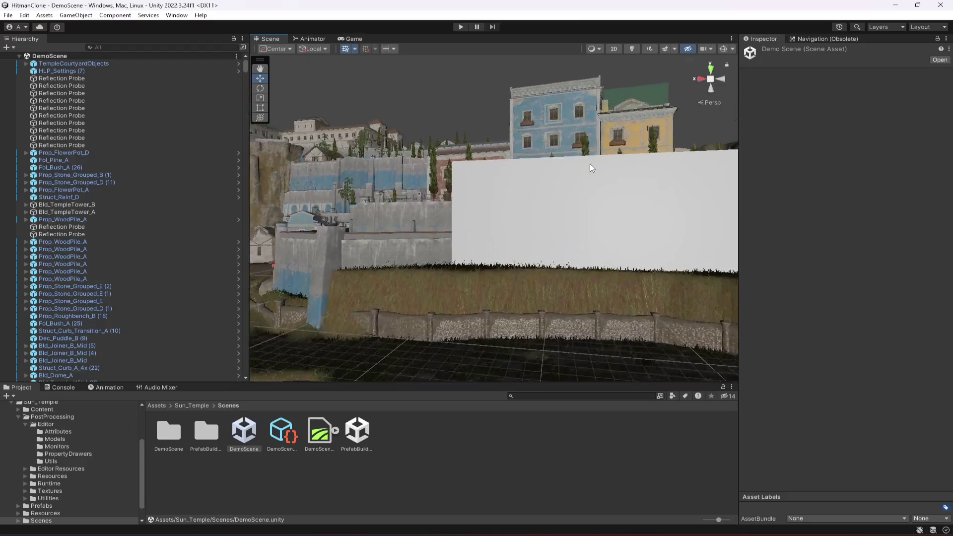
pyautogui.moveTo(496, 198); pyautogui.dragTo(389, 324, button='right')
pyautogui.scroll(-4, 385, 308)
pyautogui.scroll(-10, 388, 305)
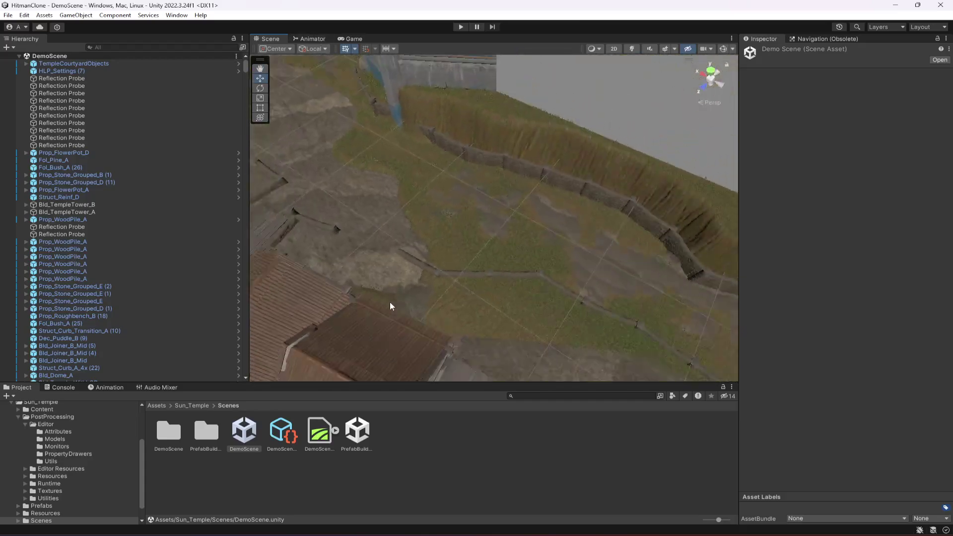
pyautogui.moveTo(504, 272); pyautogui.dragTo(422, 196, button='right')
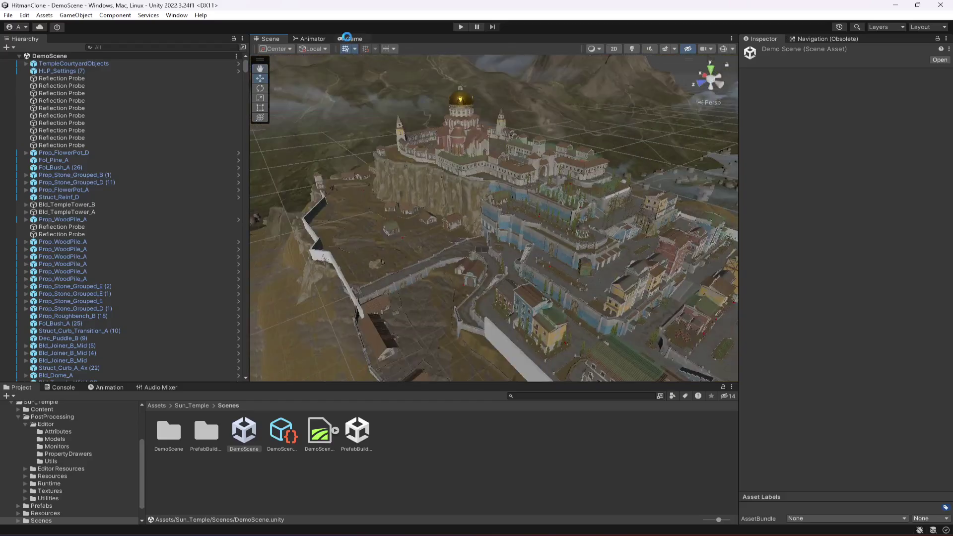
pyautogui.click(350, 39)
pyautogui.click(461, 28)
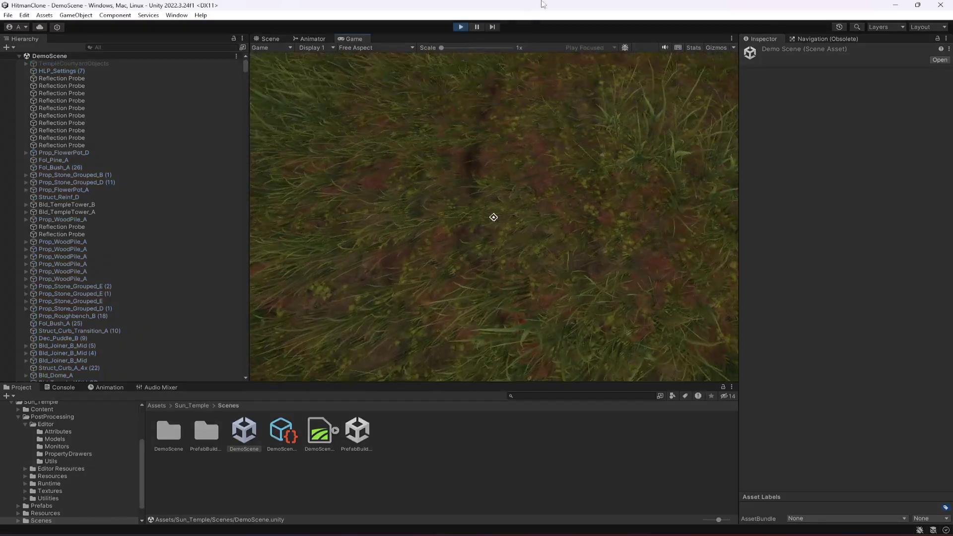
# Step: Capture the mouse in the Game view and walk the player forward onto the paved path
pyautogui.click(598, 149)
pyautogui.press('w')
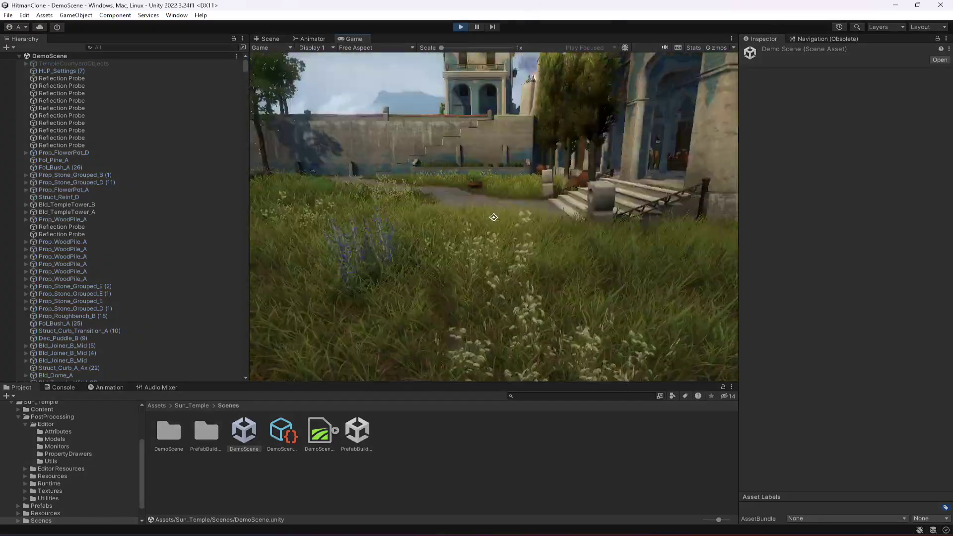
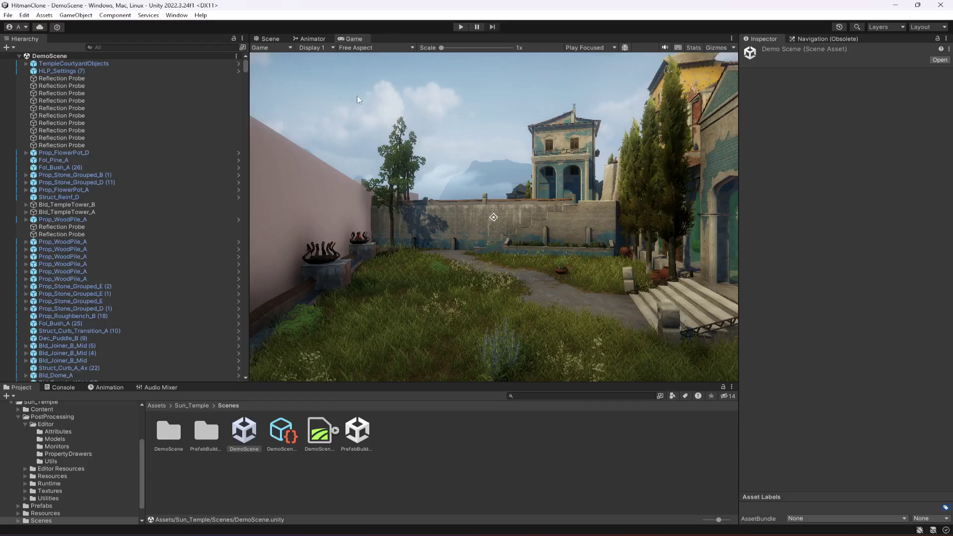
# Step: Leave the Game view and return to the Scene view of the Sun_Temple town
pyautogui.click(274, 37)
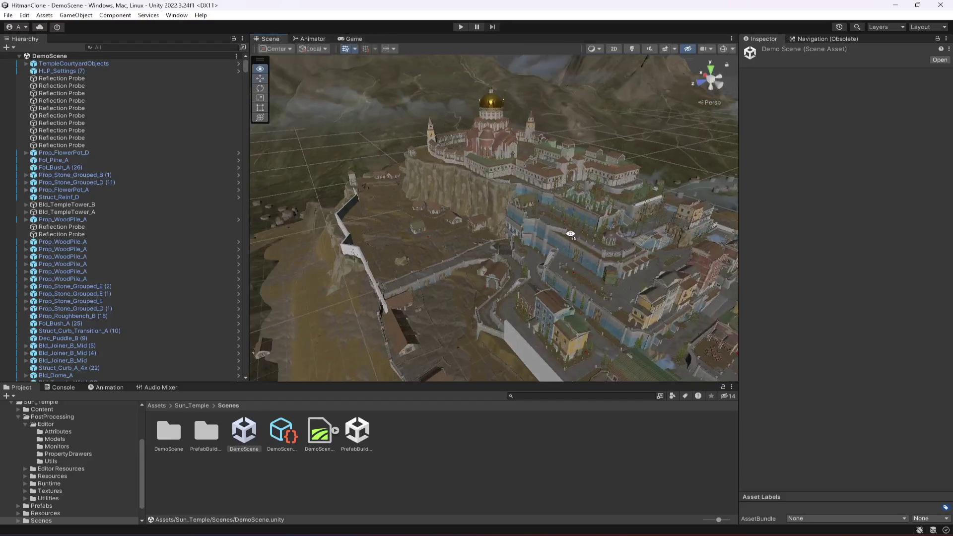
# Step: Fly the Scene view over the town streets toward the yellow building and courtyard wall
pyautogui.moveTo(570, 234); pyautogui.dragTo(567, 235, button='right')
pyautogui.moveTo(481, 279); pyautogui.dragTo(617, 271, button='right')
pyautogui.scroll(6, 522, 290)
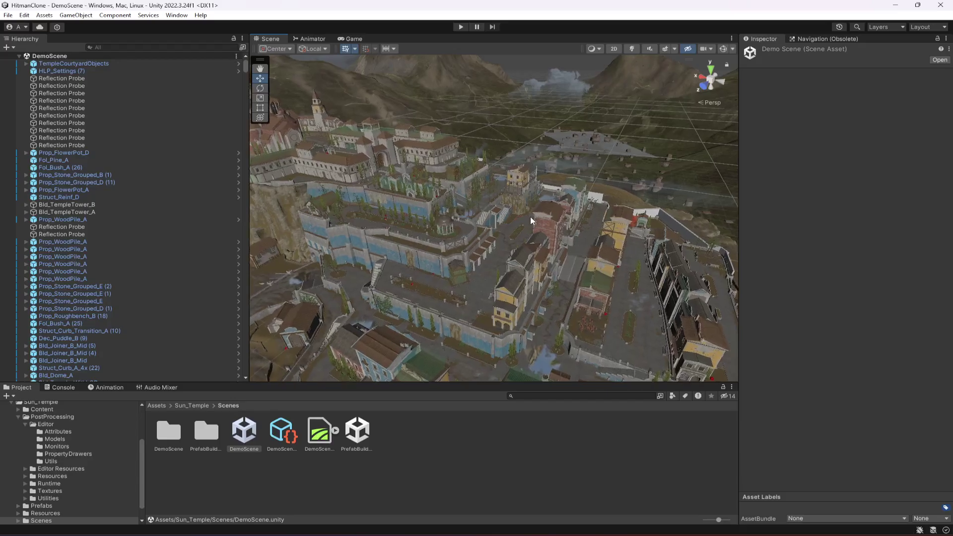
pyautogui.moveTo(530, 217); pyautogui.dragTo(534, 269, button='right')
pyautogui.press('w')
pyautogui.press('a')
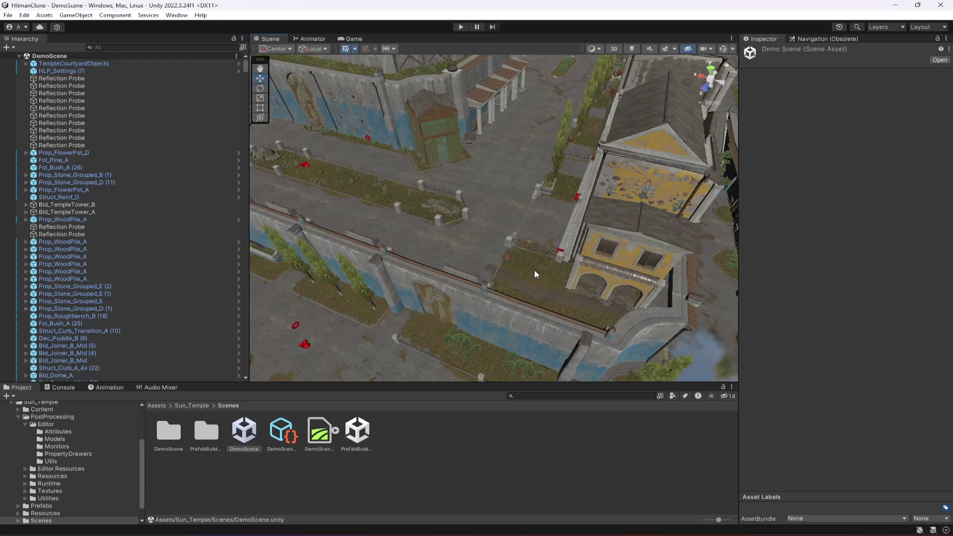
pyautogui.moveTo(546, 308); pyautogui.dragTo(558, 236, button='right')
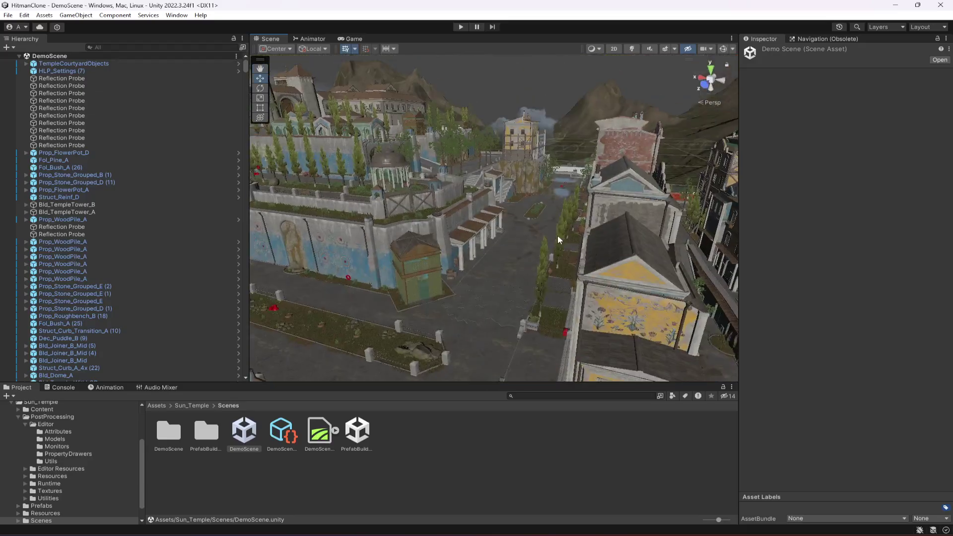
# Step: Turn on scene lighting and survey the city rooftops from a new angle
pyautogui.click(633, 49)
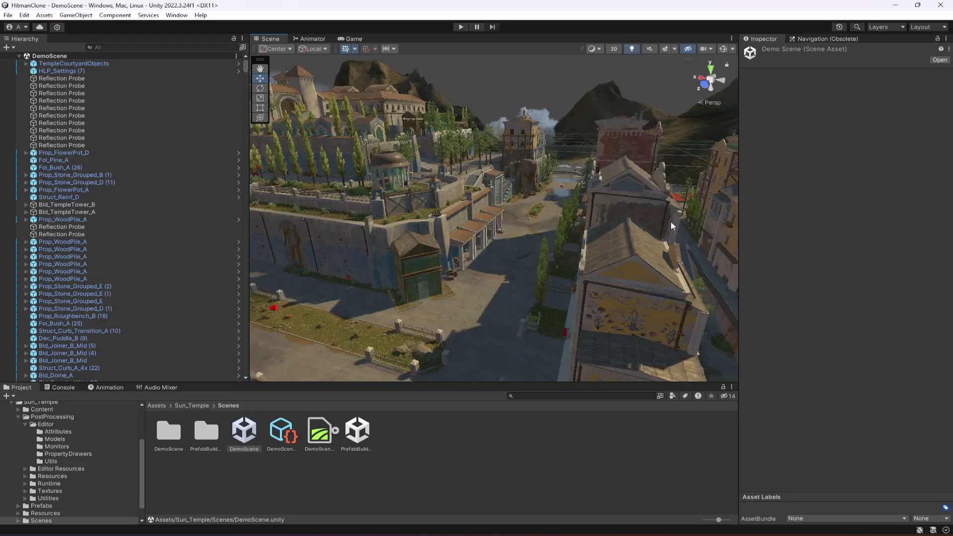
pyautogui.moveTo(671, 222); pyautogui.dragTo(565, 281, button='right')
pyautogui.scroll(5, 580, 232)
pyautogui.scroll(-8, 425, 282)
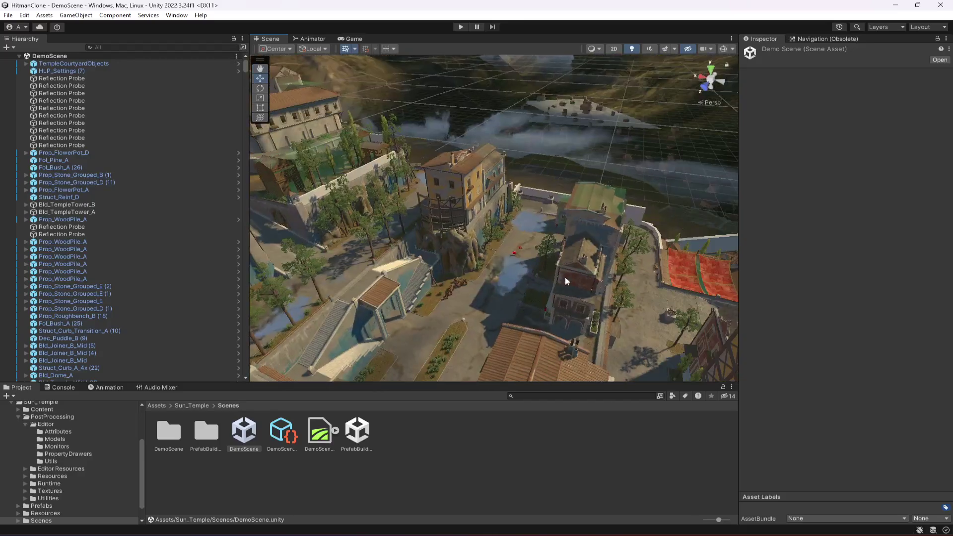
pyautogui.moveTo(513, 208); pyautogui.dragTo(591, 196, button='right')
pyautogui.scroll(5, 524, 236)
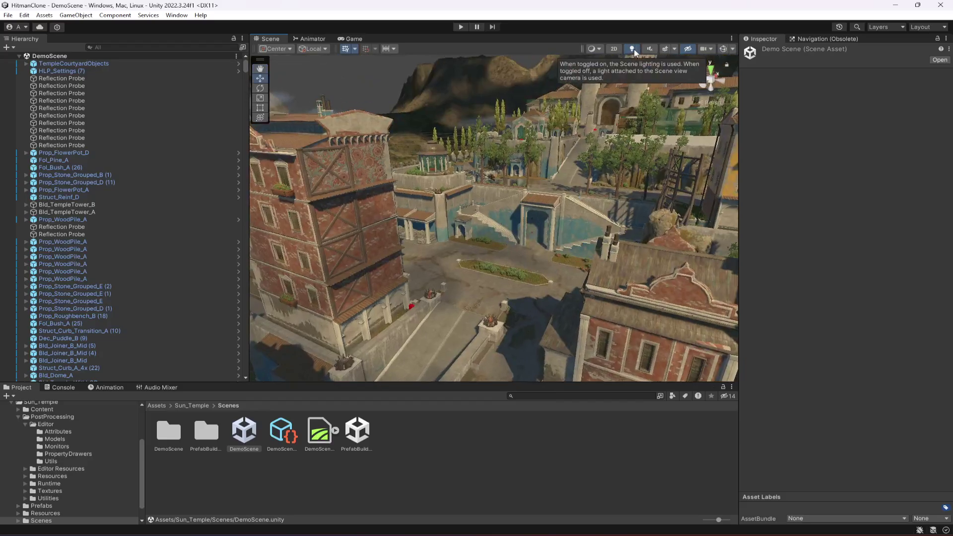
# Step: Turn scene lighting back off and fly past the red building down to the courtyard fire brazier
pyautogui.click(633, 50)
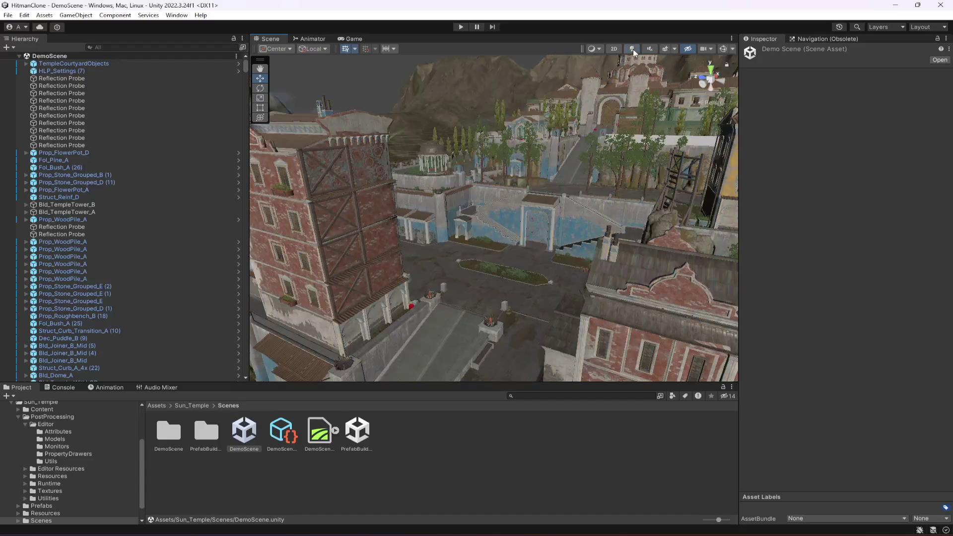
pyautogui.moveTo(580, 209); pyautogui.dragTo(614, 177, button='right')
pyautogui.scroll(4, 437, 191)
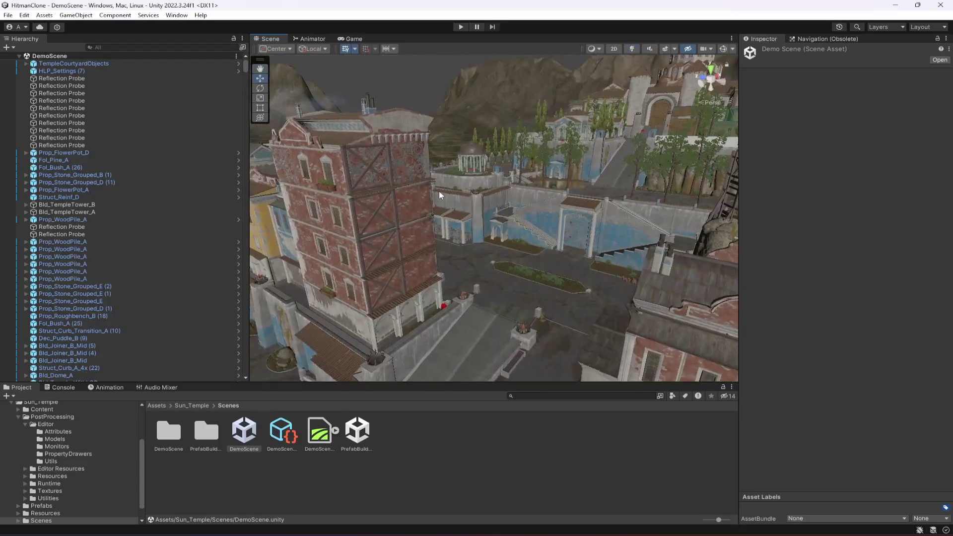
pyautogui.moveTo(430, 186); pyautogui.dragTo(591, 84, button='right')
pyautogui.moveTo(513, 127); pyautogui.dragTo(559, 278, button='right')
# Step: Select the burning firewood Prop_Firewood_A (2) and fly the view around its brazier
pyautogui.click(499, 227)
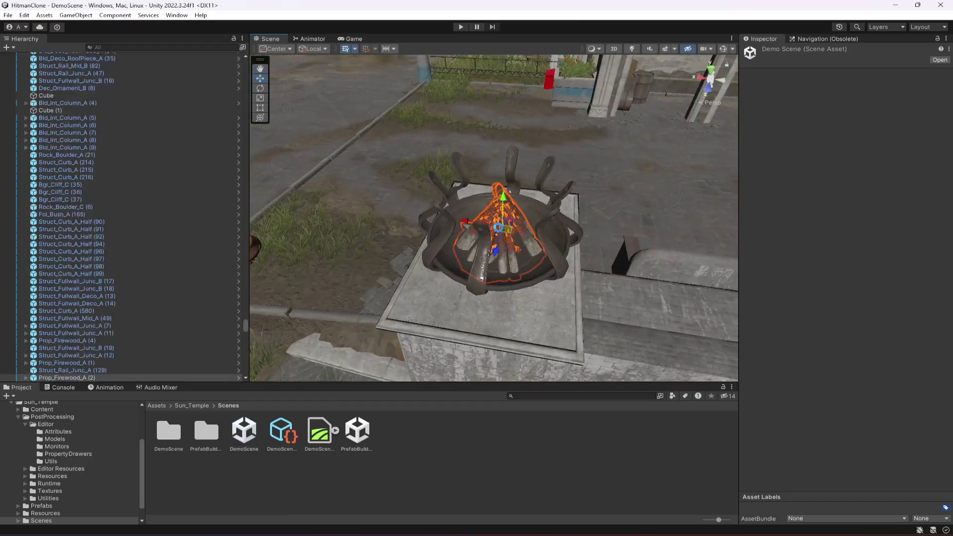
pyautogui.moveTo(581, 223); pyautogui.dragTo(31, 390, button='right')
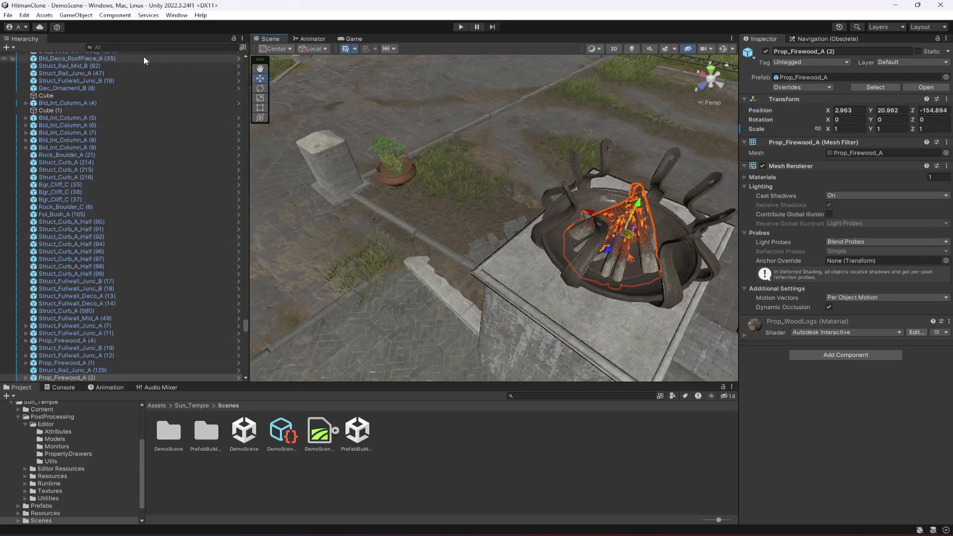
pyautogui.moveTo(631, 229); pyautogui.dragTo(602, 246, button='right')
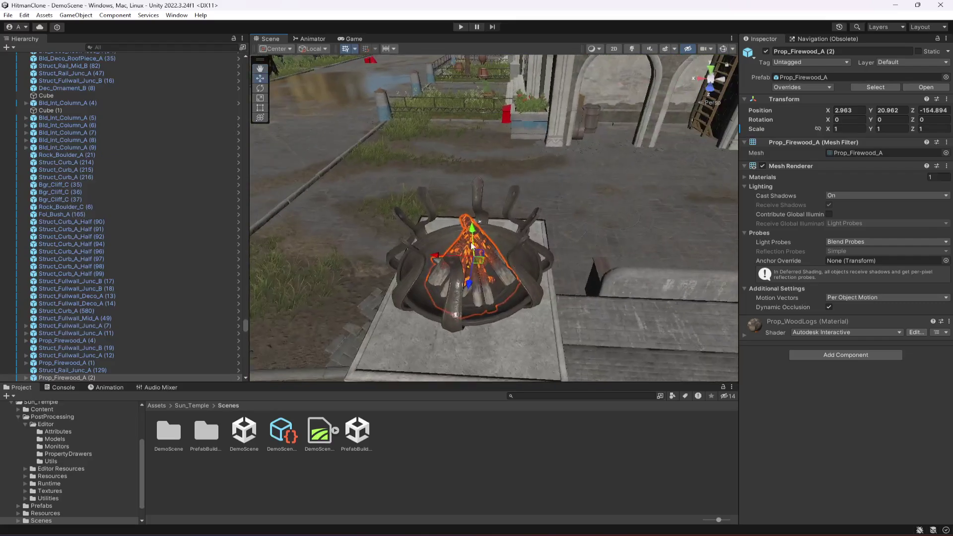
pyautogui.moveTo(471, 245); pyautogui.dragTo(525, 248, button='right')
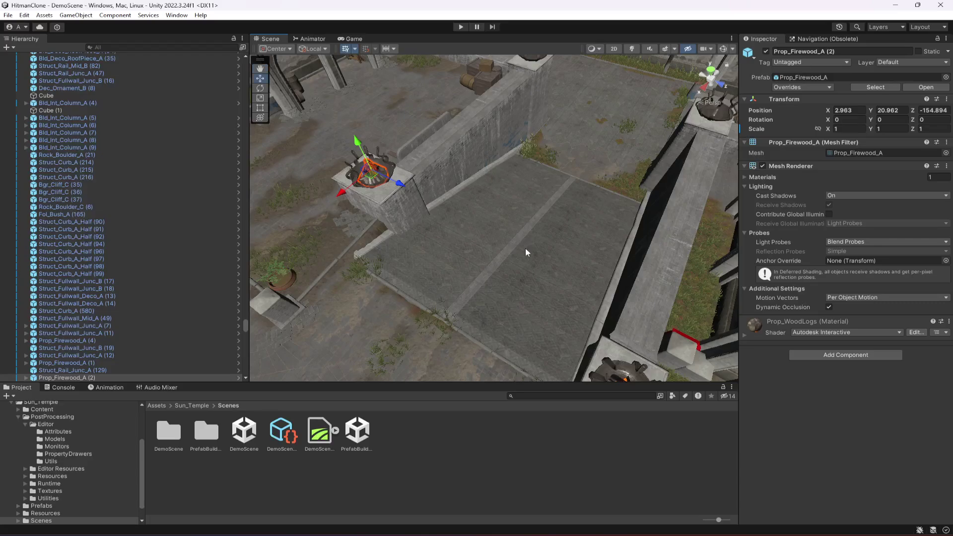
# Step: Frame the firewood with F, orbit it to take in the plaza, and scroll the Hierarchy to the top
pyautogui.press('f')
pyautogui.moveTo(573, 291); pyautogui.dragTo(511, 264, button='right')
pyautogui.press('f')
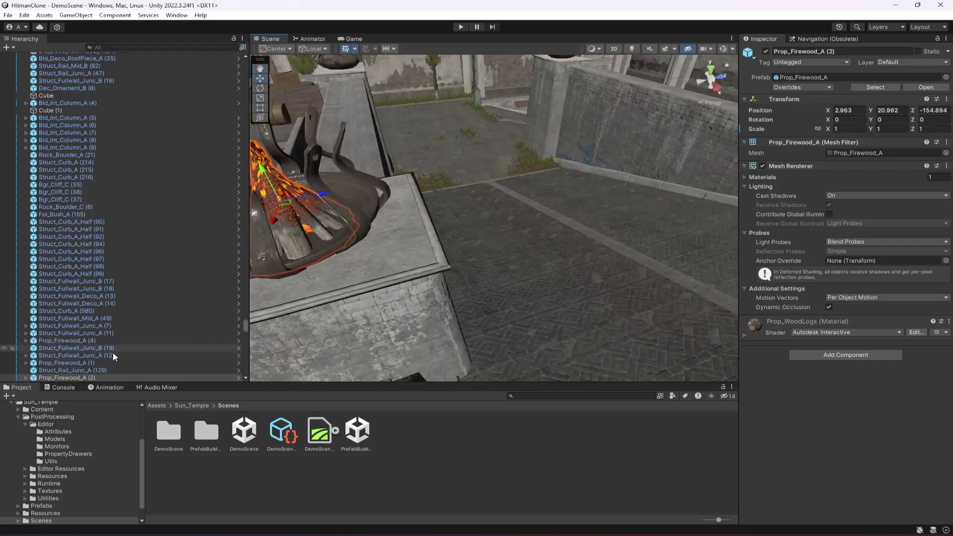
pyautogui.scroll(-10, 424, 270)
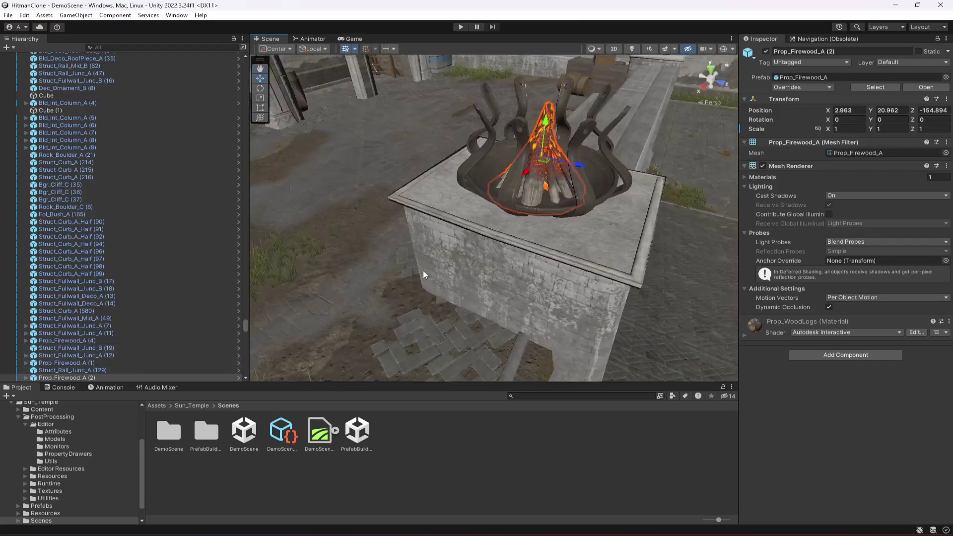
pyautogui.moveTo(534, 268)
pyautogui.mouseDown(button='right')
pyautogui.moveTo(636, 252)
pyautogui.moveTo(547, 263)
pyautogui.mouseUp(button='right')
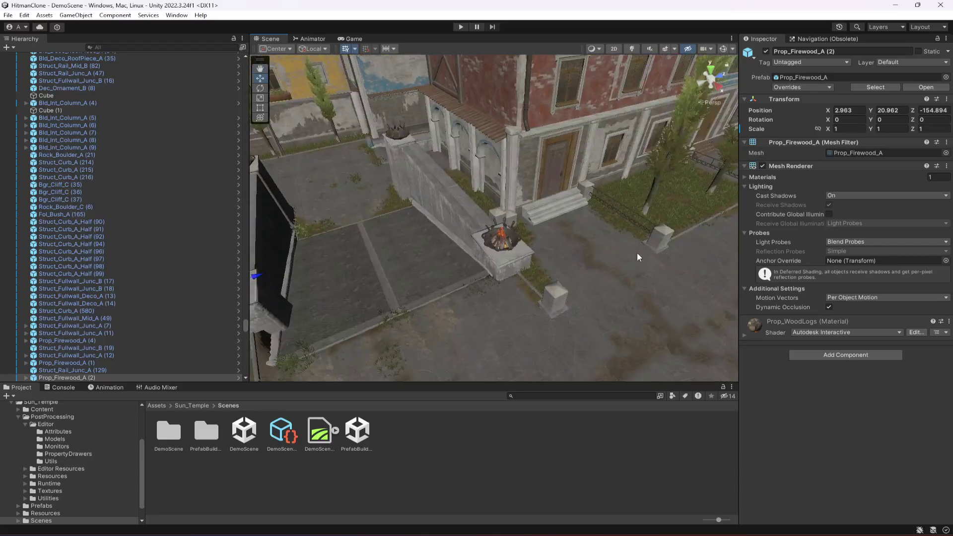
pyautogui.moveTo(245, 326); pyautogui.dragTo(265, 64)
# Step: Select every Hierarchy object with Ctrl+A and wrap them in a new empty parent named 'Environement', collapsed
pyautogui.click(56, 64)
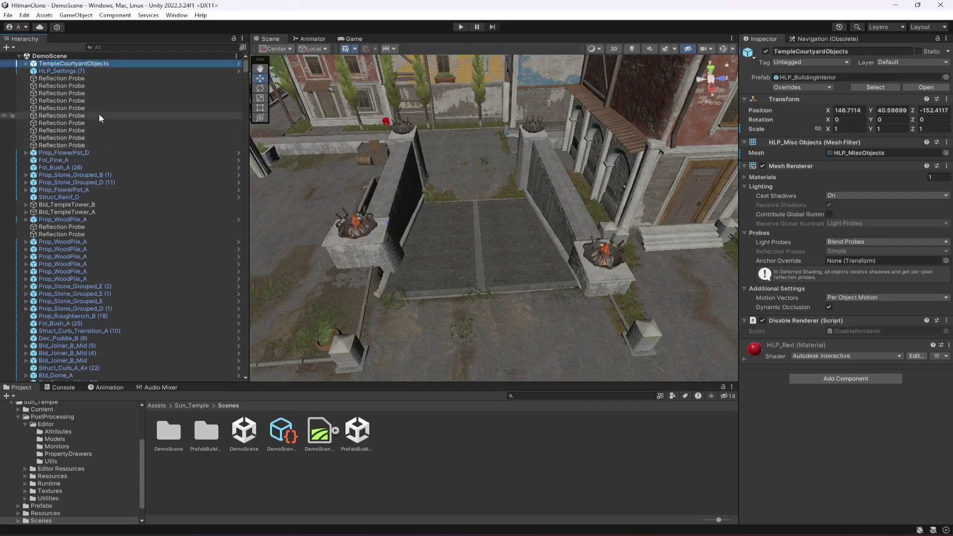
pyautogui.hotkey('ctrl', 'a')
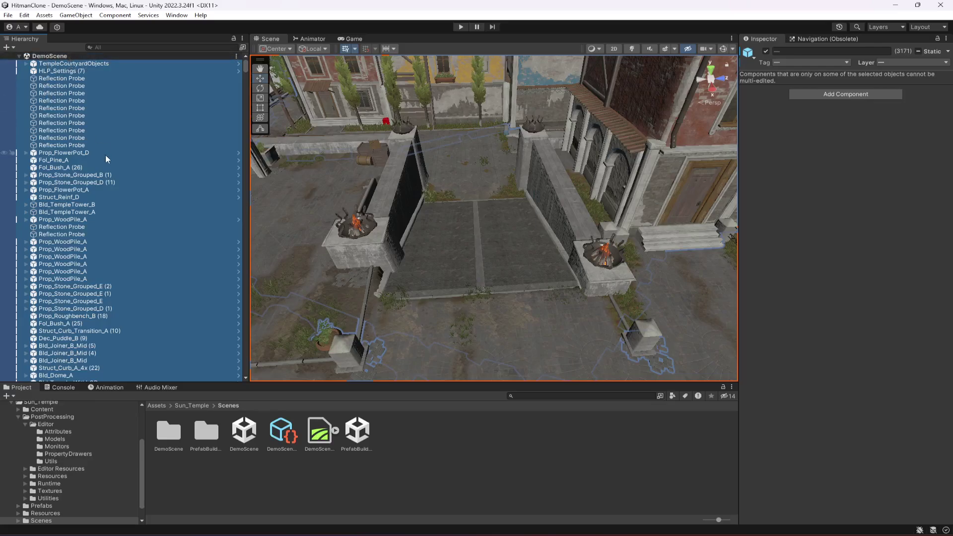
pyautogui.rightClick(70, 65)
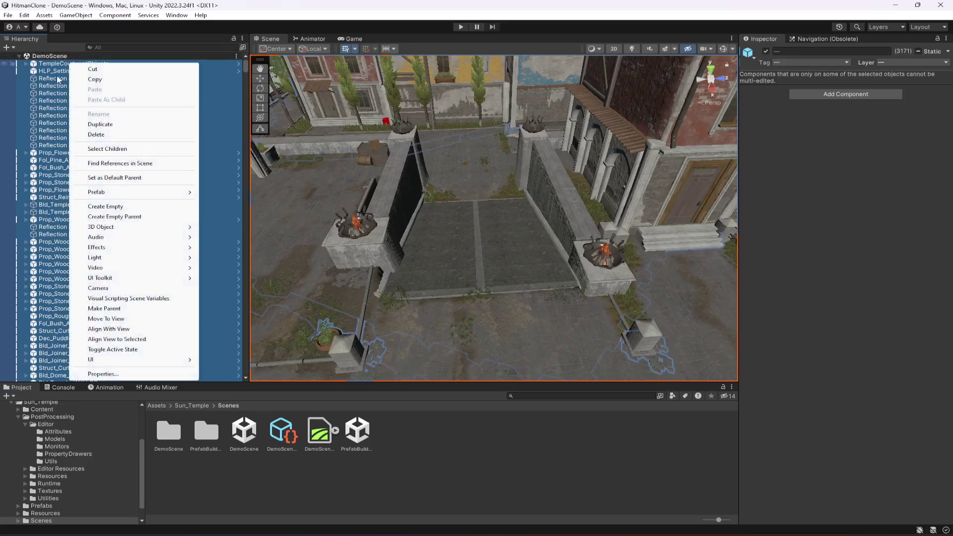
pyautogui.click(114, 218)
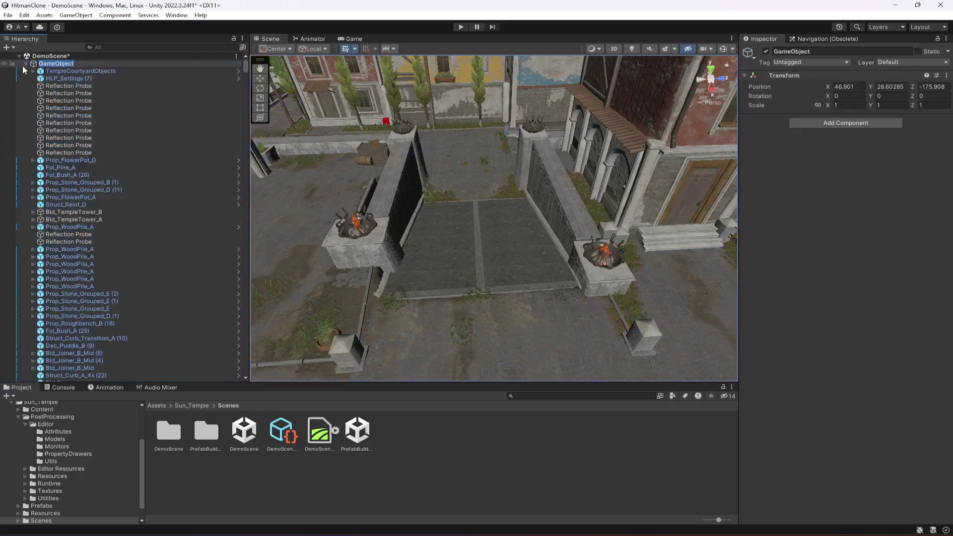
pyautogui.write('Environement')
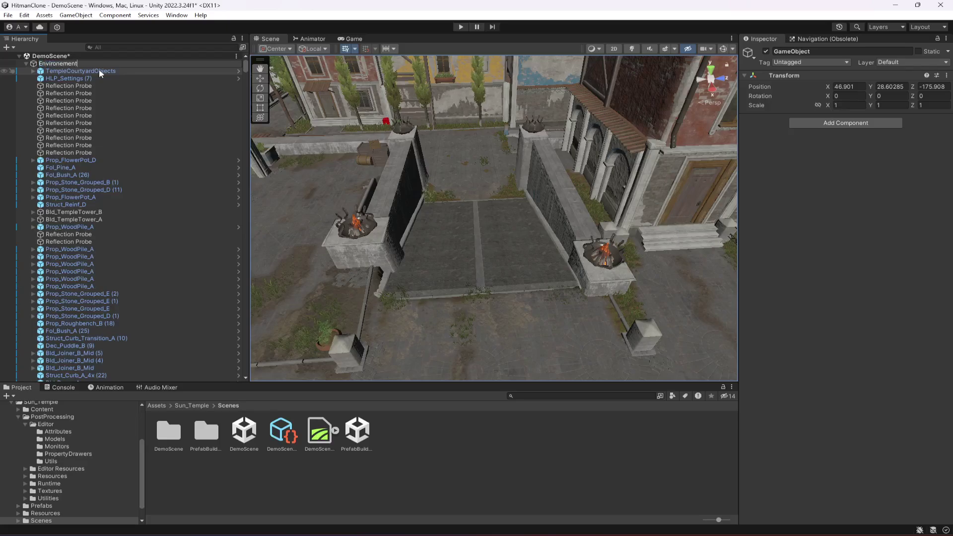
pyautogui.press('Return')
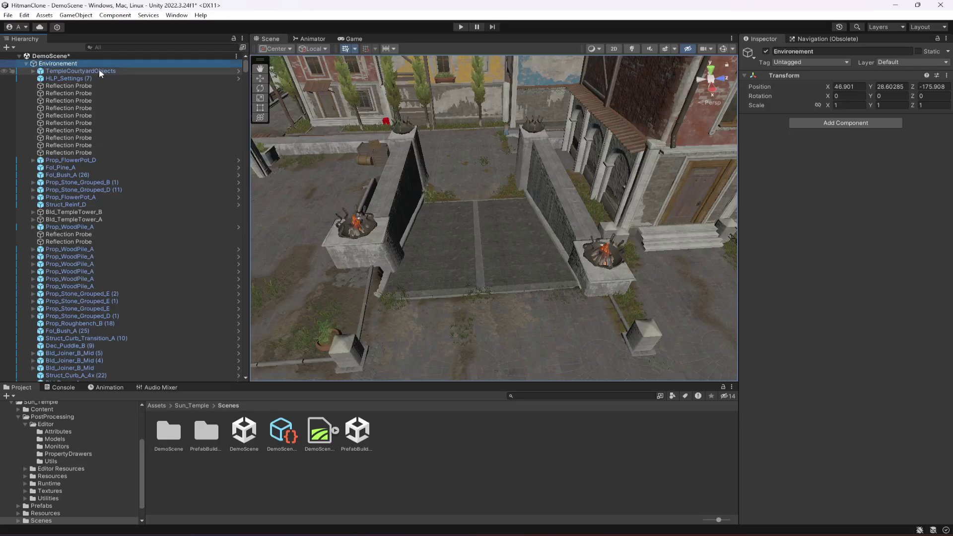
pyautogui.click(26, 64)
pyautogui.click(76, 107)
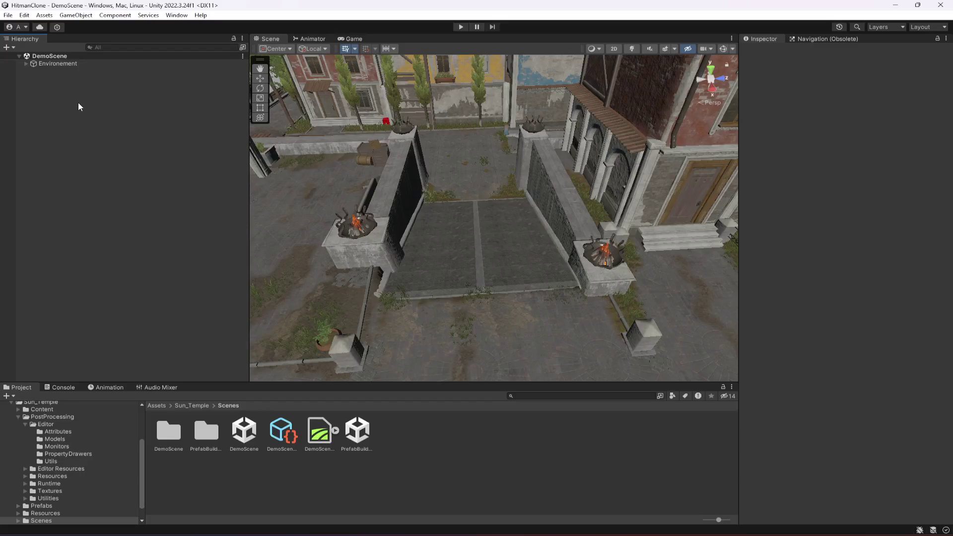
# Step: Browse the Project panel to the Sun_Temple/Scenes folder containing DemoScene
pyautogui.click(19, 417)
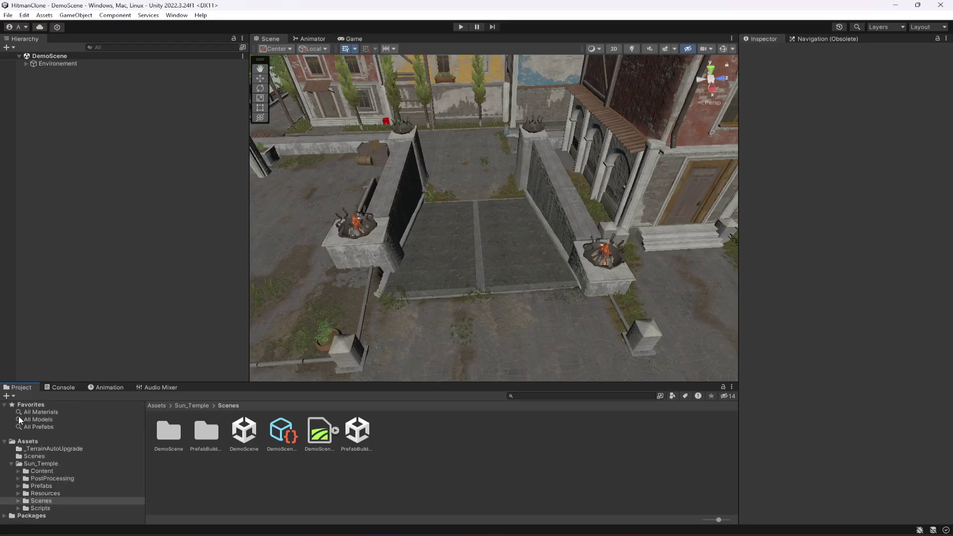
pyautogui.click(107, 501)
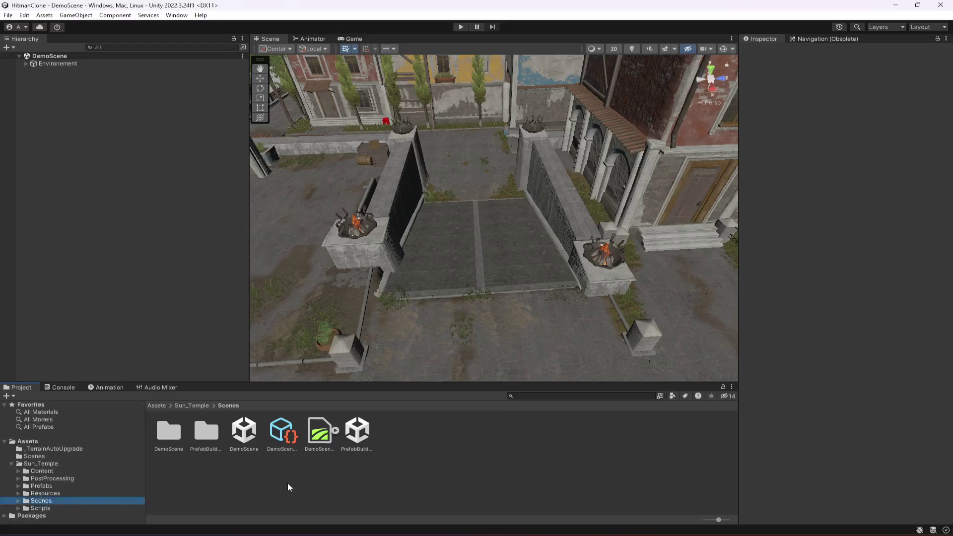
pyautogui.click(11, 464)
pyautogui.click(27, 441)
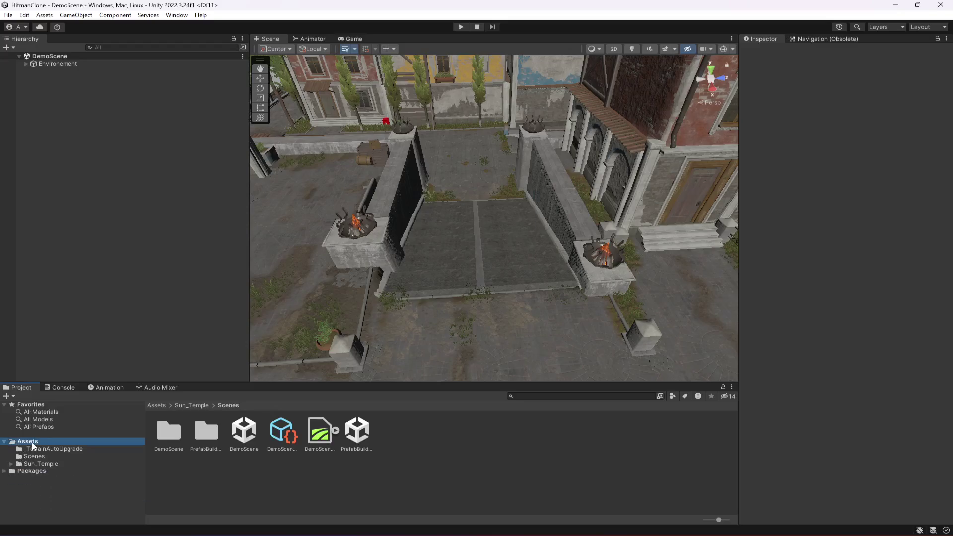
pyautogui.rightClick(314, 472)
pyautogui.moveTo(378, 198)
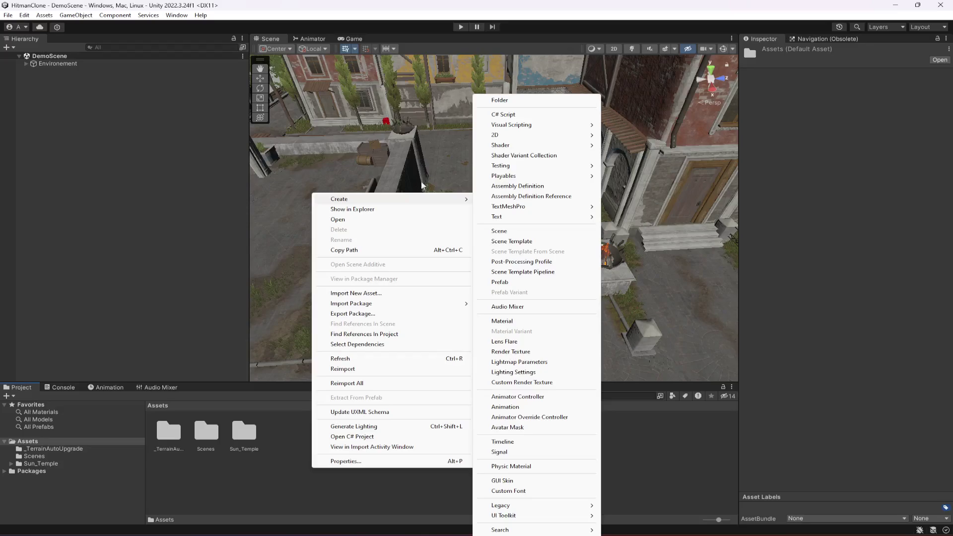
pyautogui.click(214, 485)
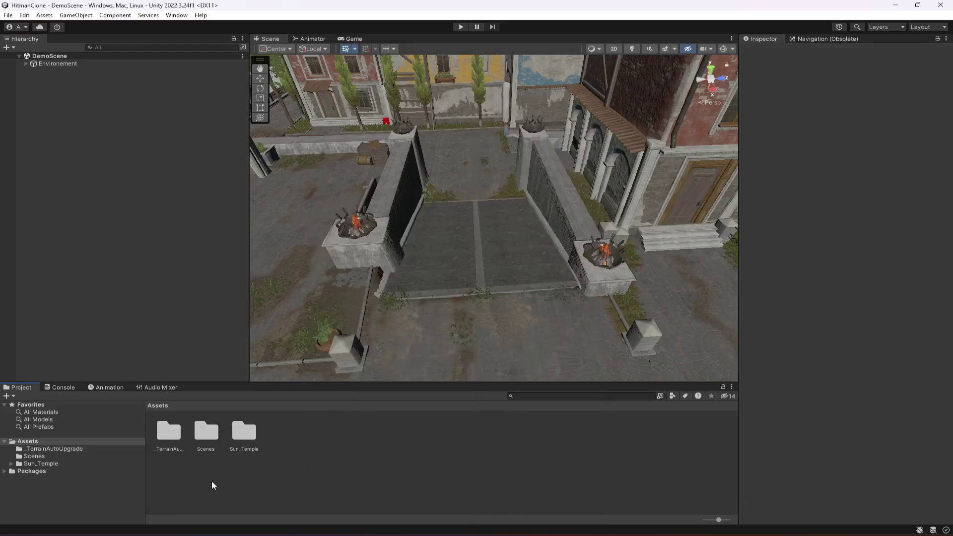
pyautogui.doubleClick(207, 432)
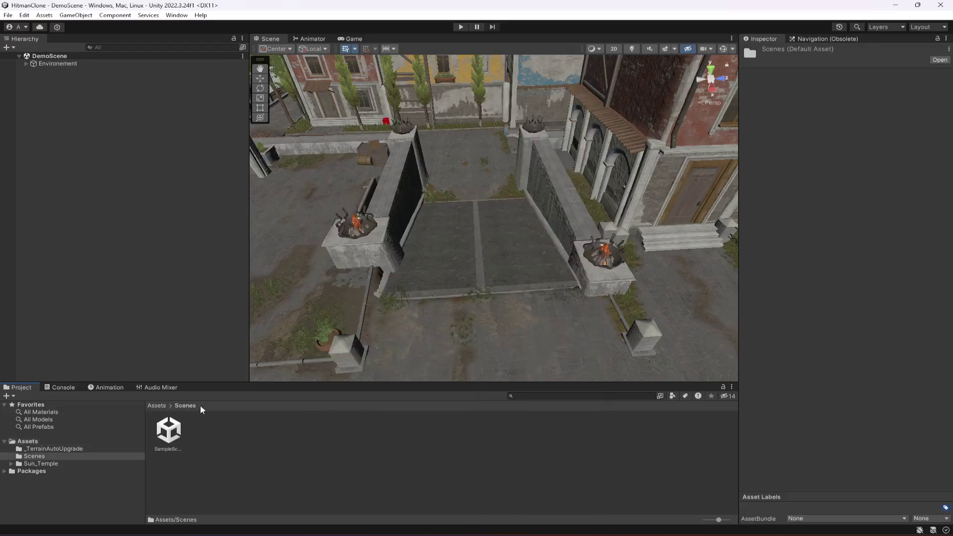
pyautogui.click(42, 464)
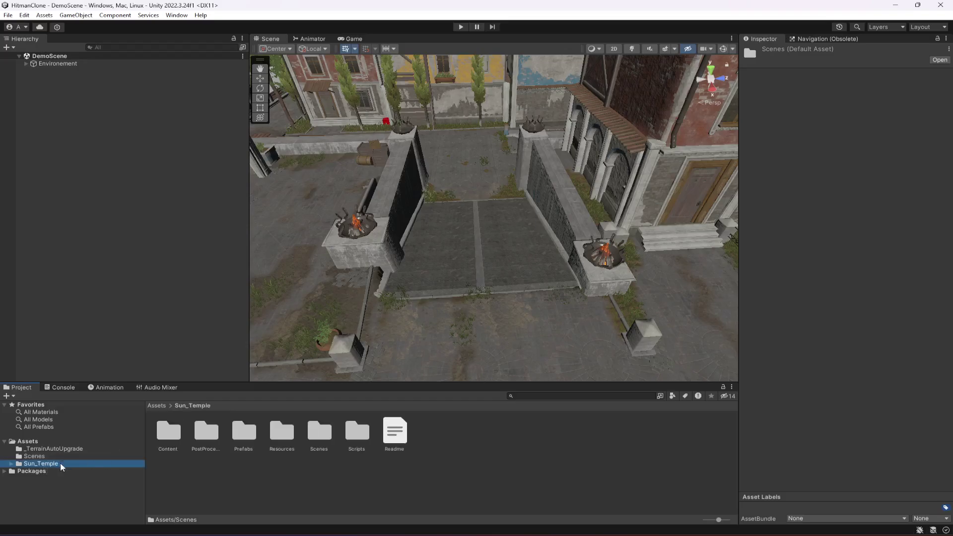
pyautogui.click(314, 435)
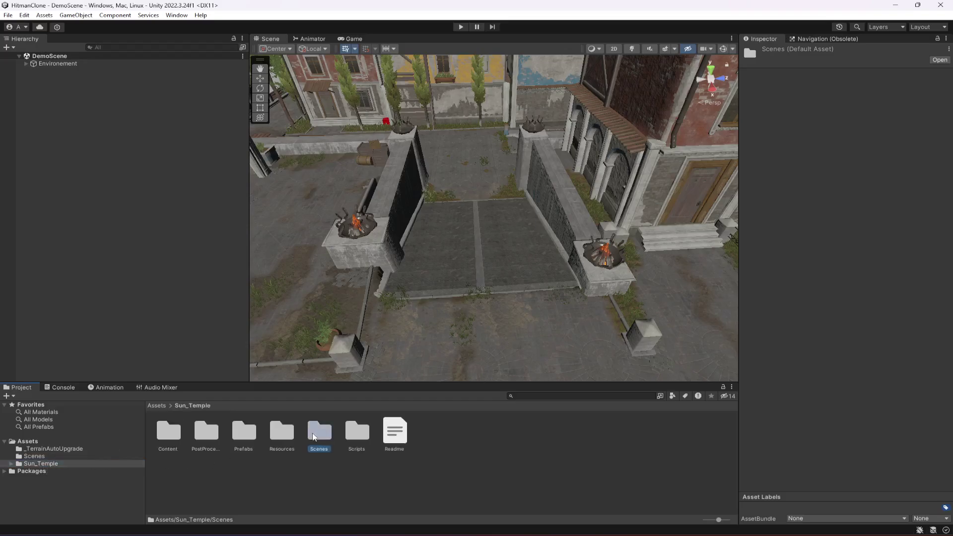
pyautogui.doubleClick(314, 435)
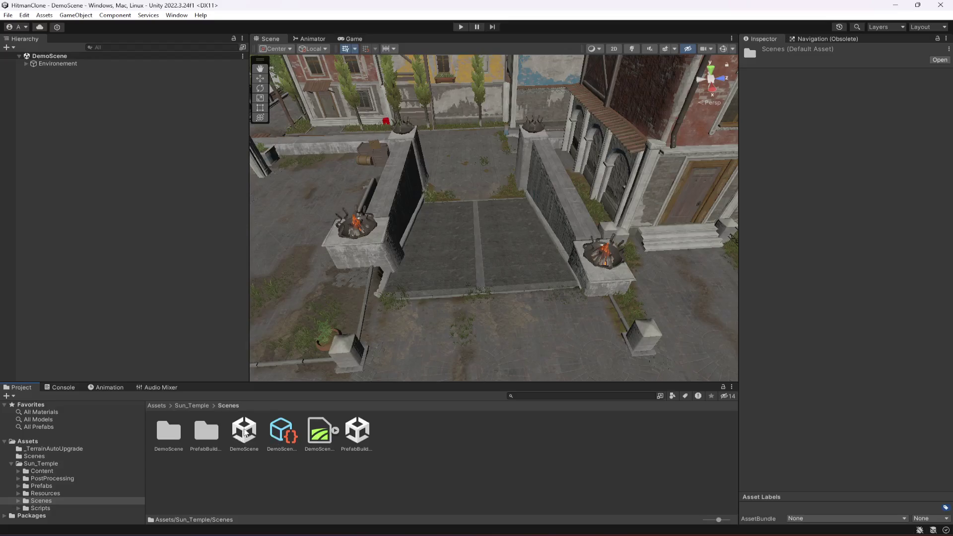
# Step: Move the DemoScene asset into the top-level Assets/Scenes folder
pyautogui.moveTo(245, 432); pyautogui.dragTo(254, 444)
pyautogui.moveTo(130, 492); pyautogui.dragTo(46, 457)
pyautogui.click(11, 464)
pyautogui.click(35, 456)
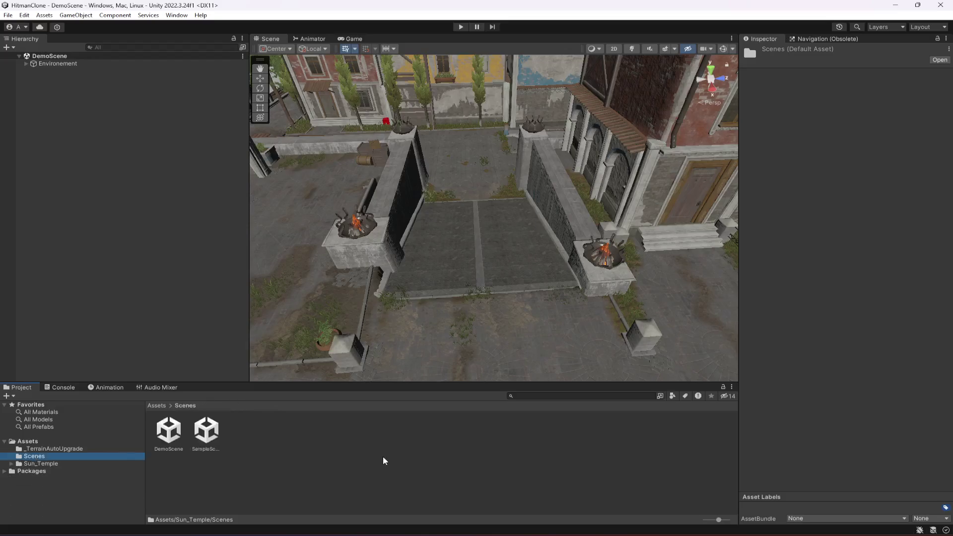
# Step: Rename the DemoScene asset to 'Game'
pyautogui.rightClick(174, 440)
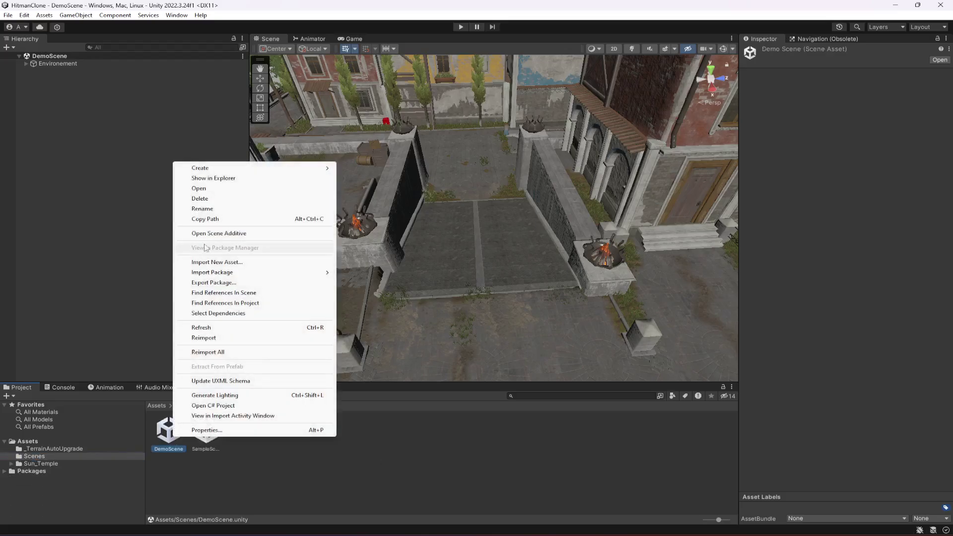
pyautogui.click(201, 209)
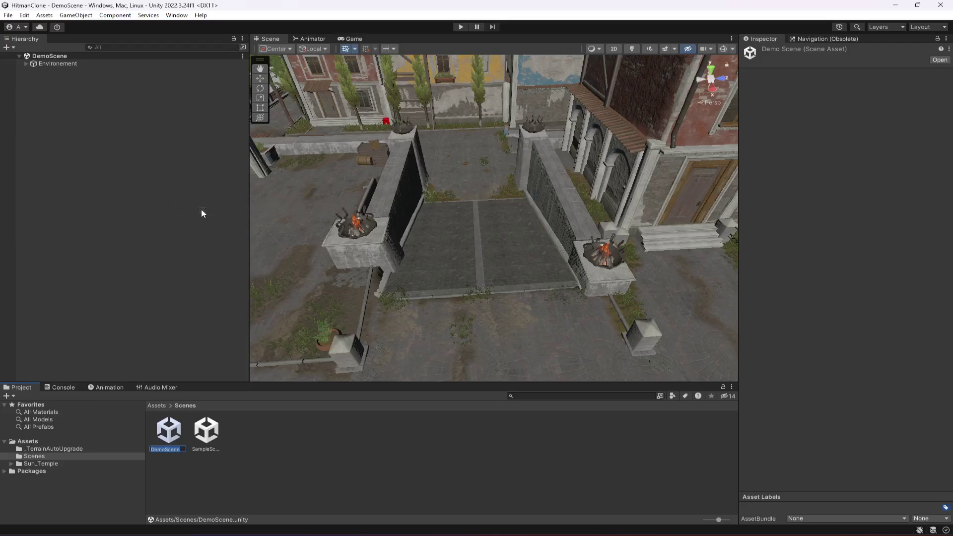
pyautogui.write('Game')
pyautogui.press('Return')
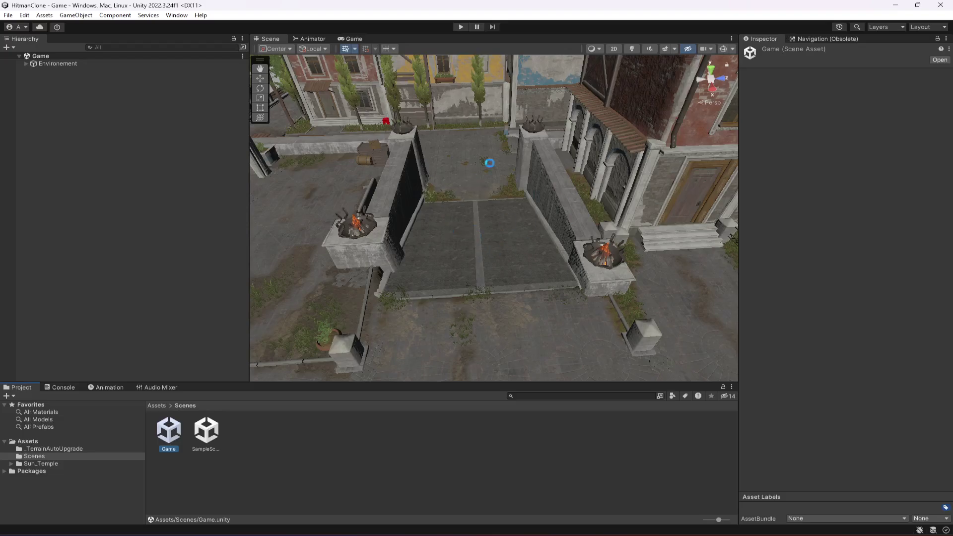
# Step: Fly along the street, through the temple door and back over the courtyard, then expand Environement
pyautogui.moveTo(472, 223); pyautogui.dragTo(613, 211, button='right')
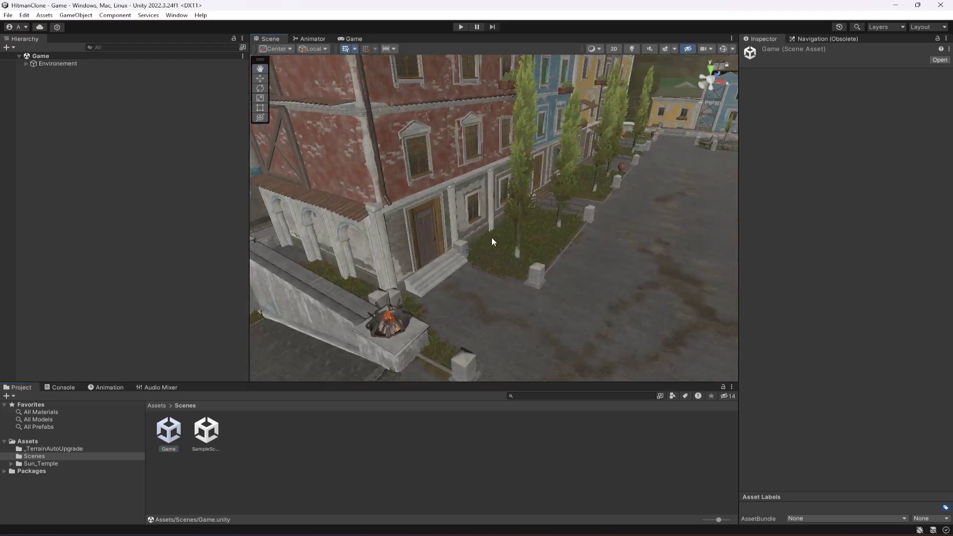
pyautogui.moveTo(491, 237); pyautogui.dragTo(633, 243, button='right')
pyautogui.scroll(15, 632, 243)
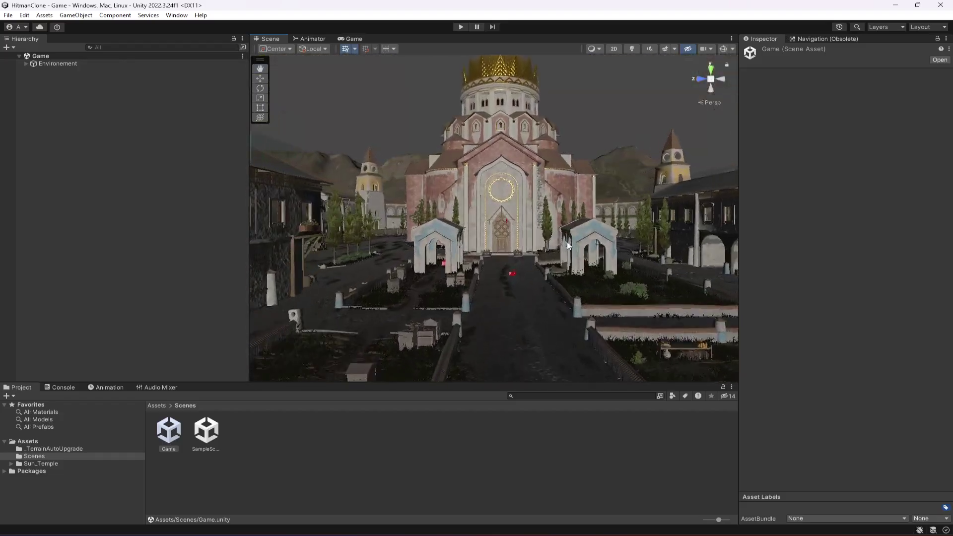
pyautogui.scroll(15, 566, 242)
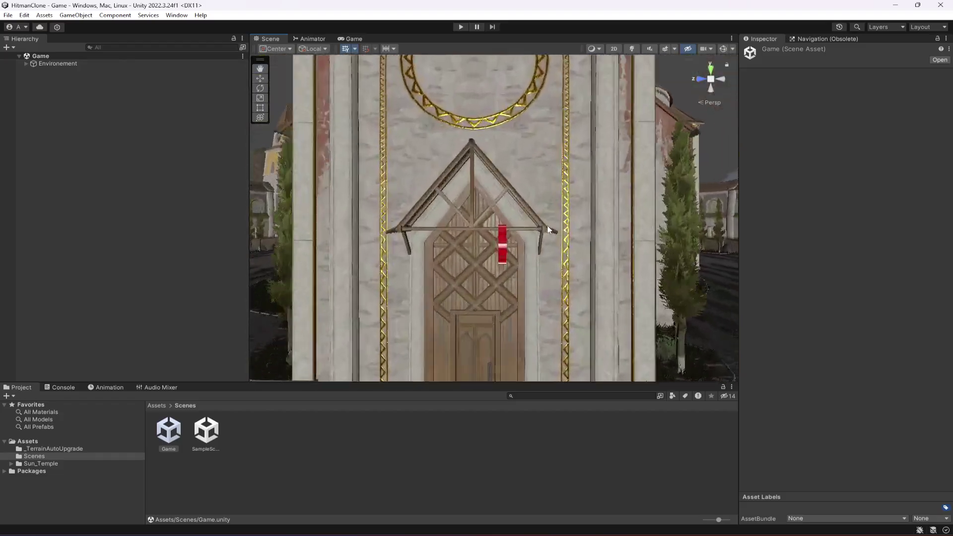
pyautogui.moveTo(547, 226); pyautogui.dragTo(576, 311, button='right')
pyautogui.scroll(-6, 575, 308)
pyautogui.moveTo(376, 218); pyautogui.dragTo(505, 331, button='middle')
pyautogui.scroll(-10, 520, 316)
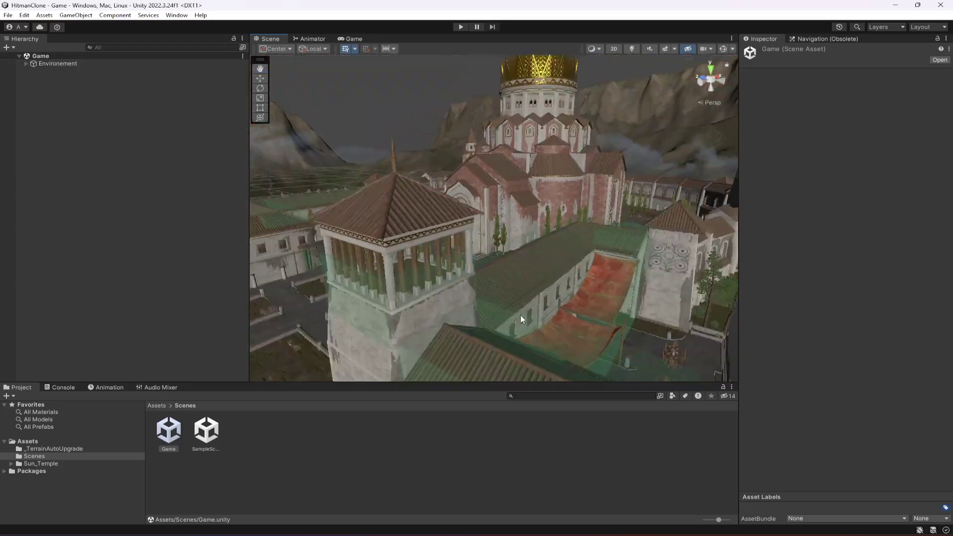
pyautogui.moveTo(520, 315); pyautogui.dragTo(425, 225, button='right')
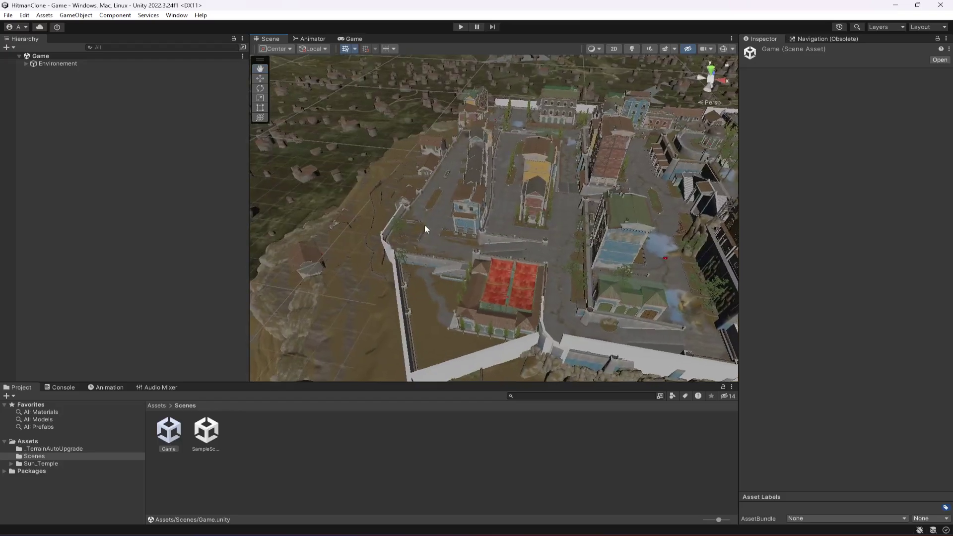
pyautogui.click(26, 64)
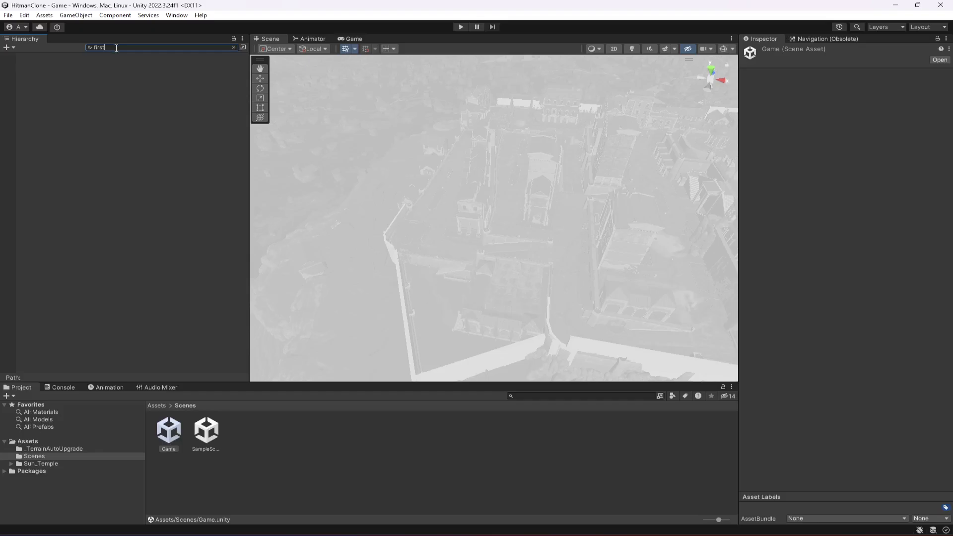
# Step: Search the Hierarchy for 'camera' to select Camera, then clear the search and select its parent FpsController
pyautogui.press('BackSpace')
pyautogui.press('BackSpace')
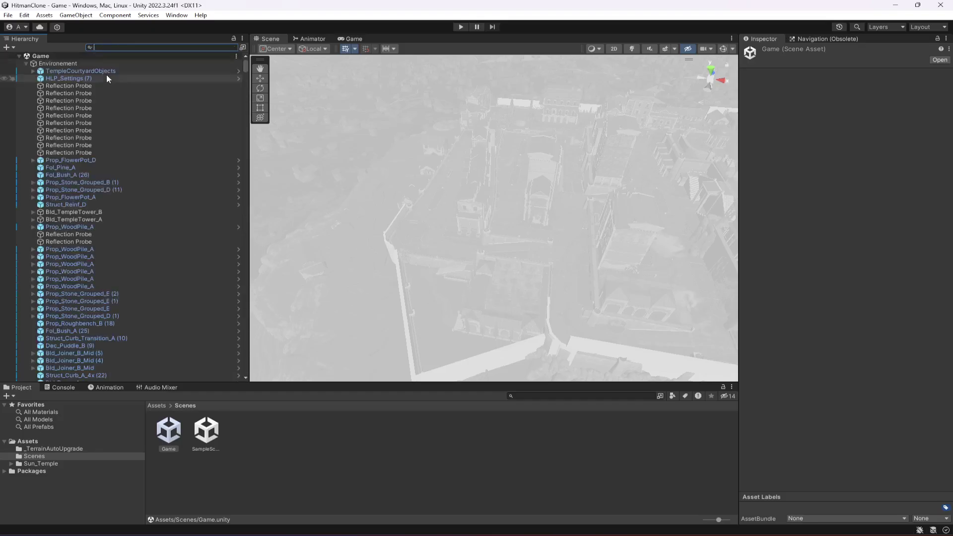
pyautogui.write('camera')
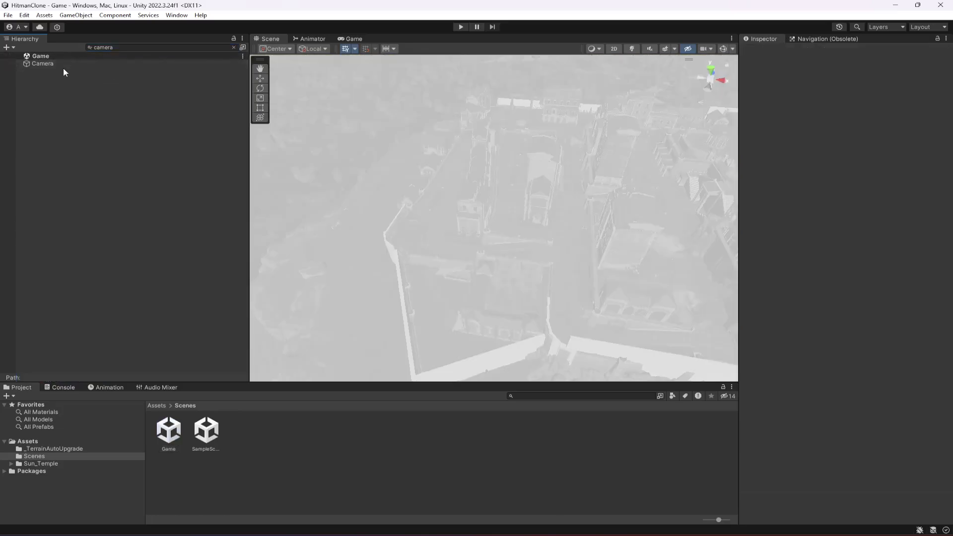
pyautogui.click(62, 65)
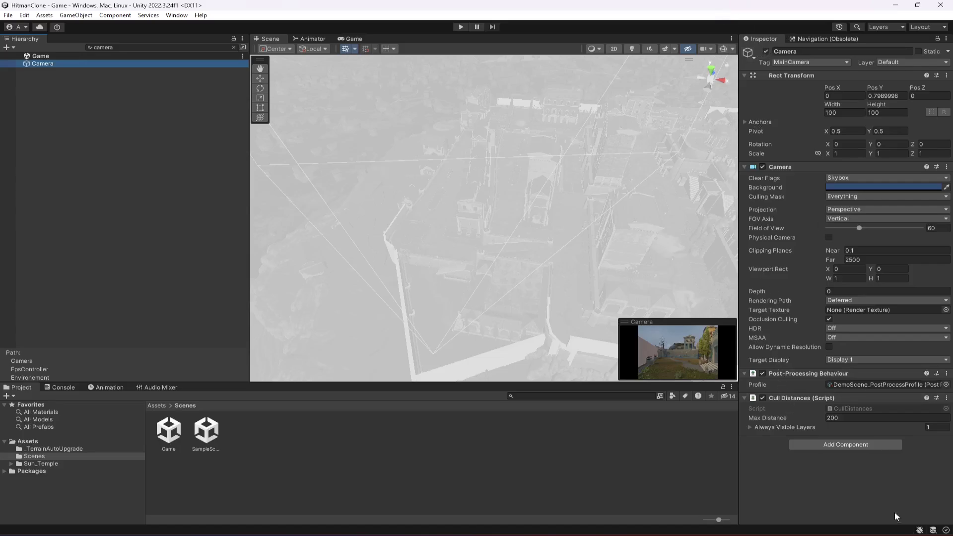
pyautogui.click(141, 47)
pyautogui.press('BackSpace')
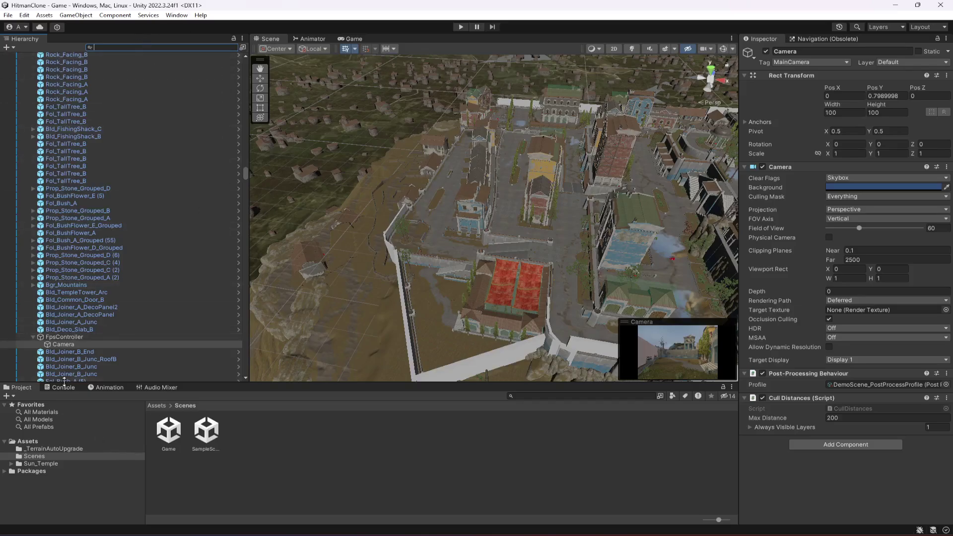
pyautogui.click(63, 337)
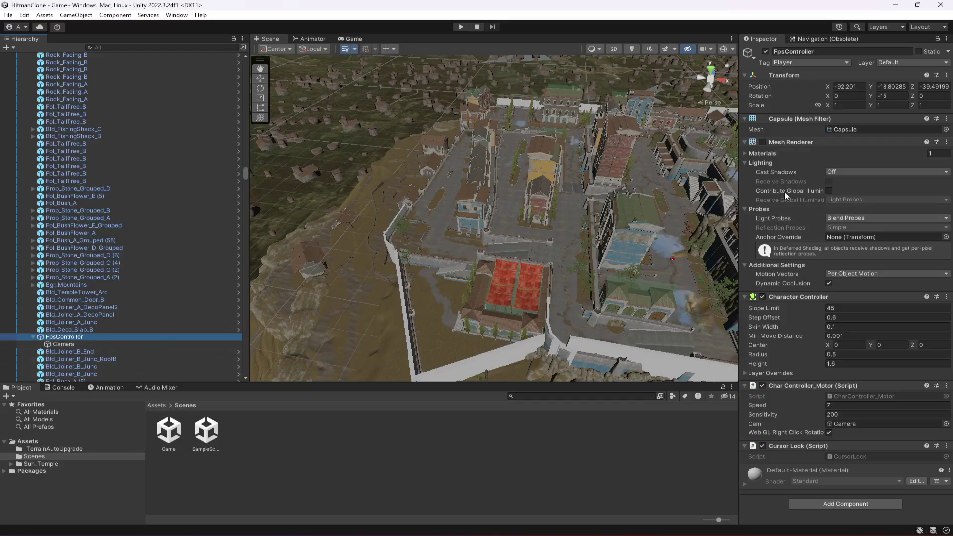
# Step: Drag Camera out of FpsController to sit just above it, deactivate FpsController, and reselect Camera
pyautogui.click(60, 346)
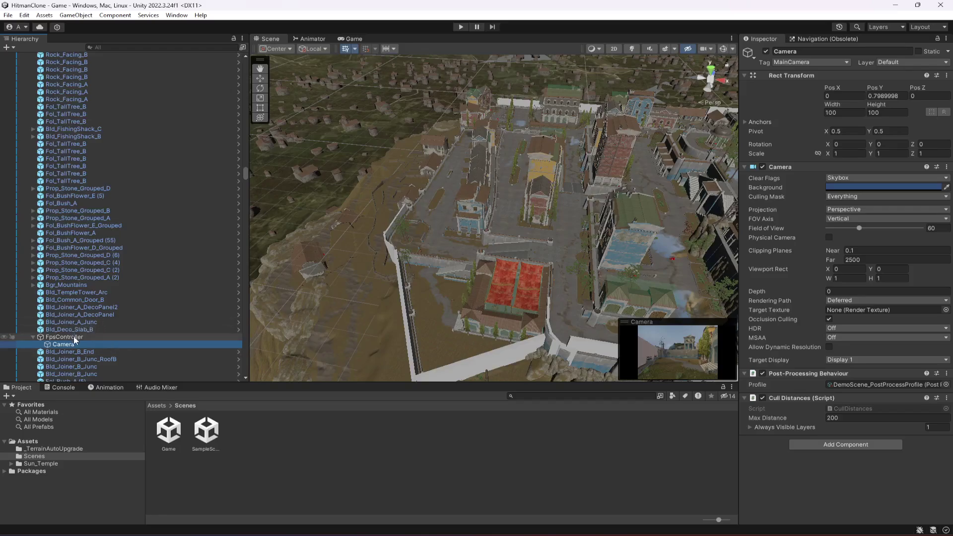
pyautogui.moveTo(67, 342); pyautogui.dragTo(88, 335)
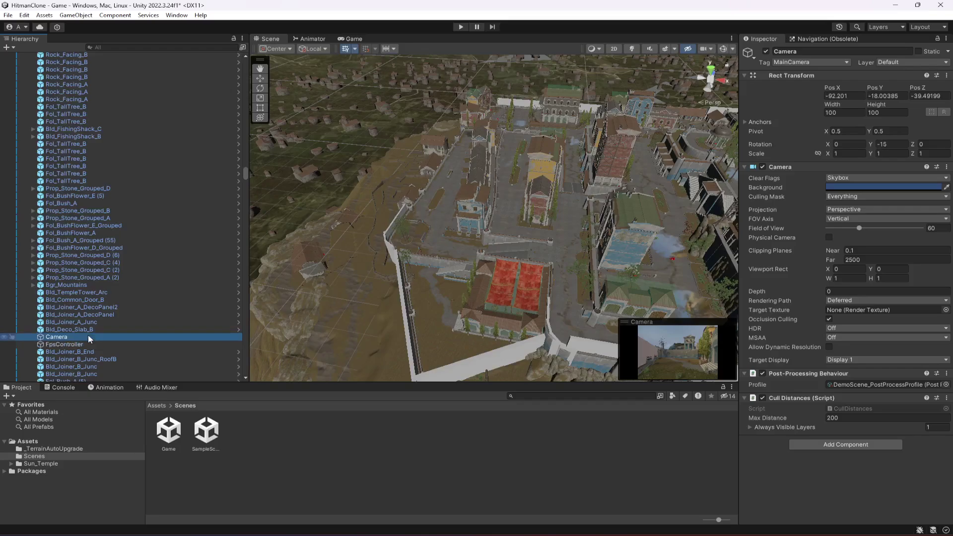
pyautogui.click(73, 345)
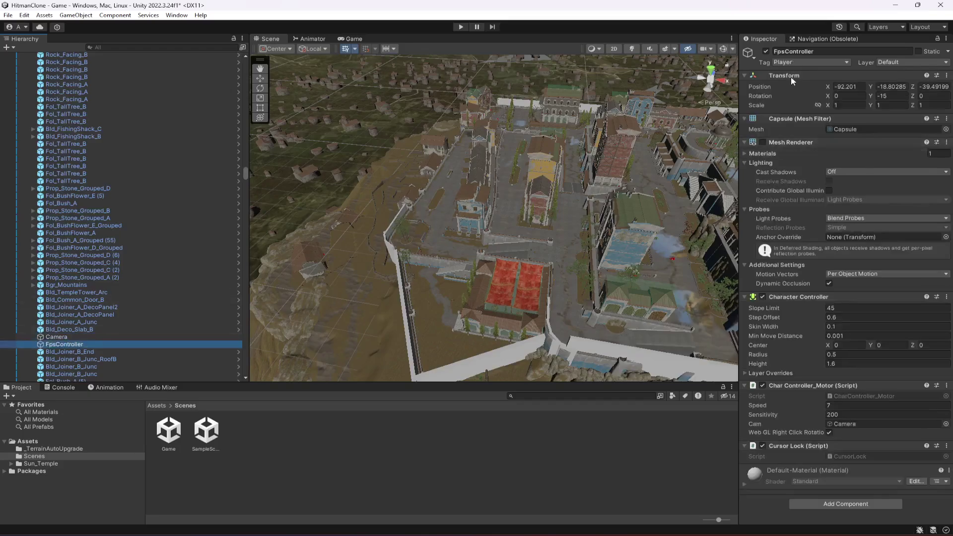
pyautogui.click(766, 51)
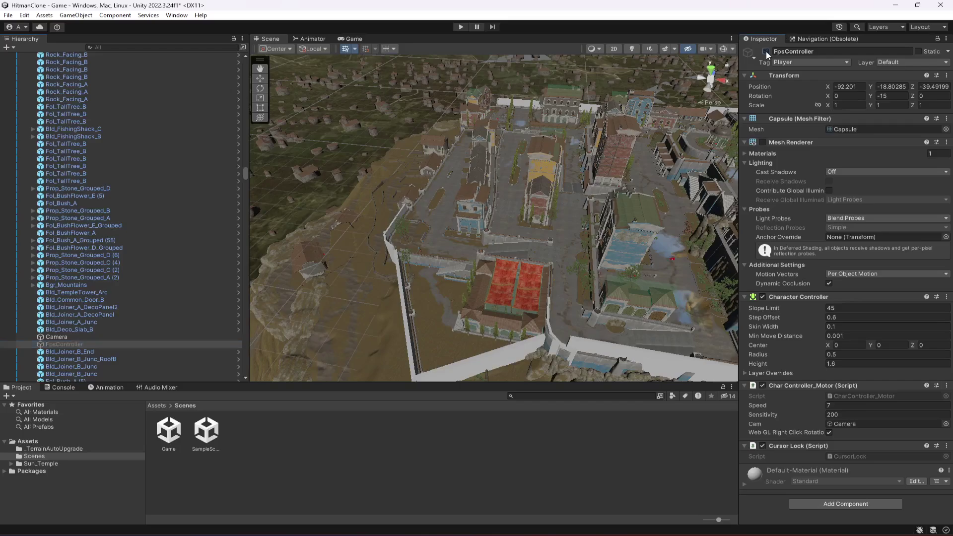
pyautogui.click(63, 337)
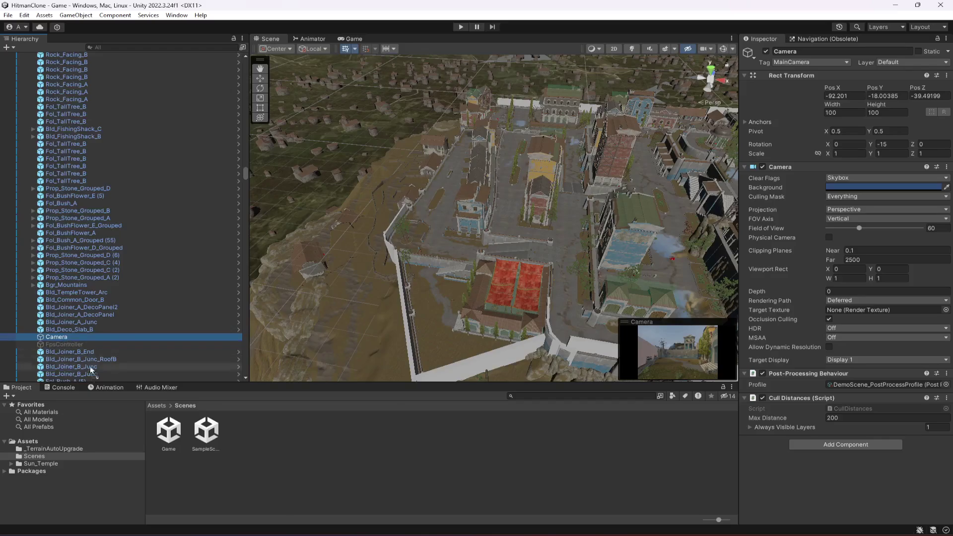
# Step: Scroll to the end of the Hierarchy and drag Camera last in Environement, below Prop_Stone_Grouped_B (2)
pyautogui.scroll(-3, 79, 357)
pyautogui.scroll(-1, 92, 380)
pyautogui.scroll(-15, 93, 380)
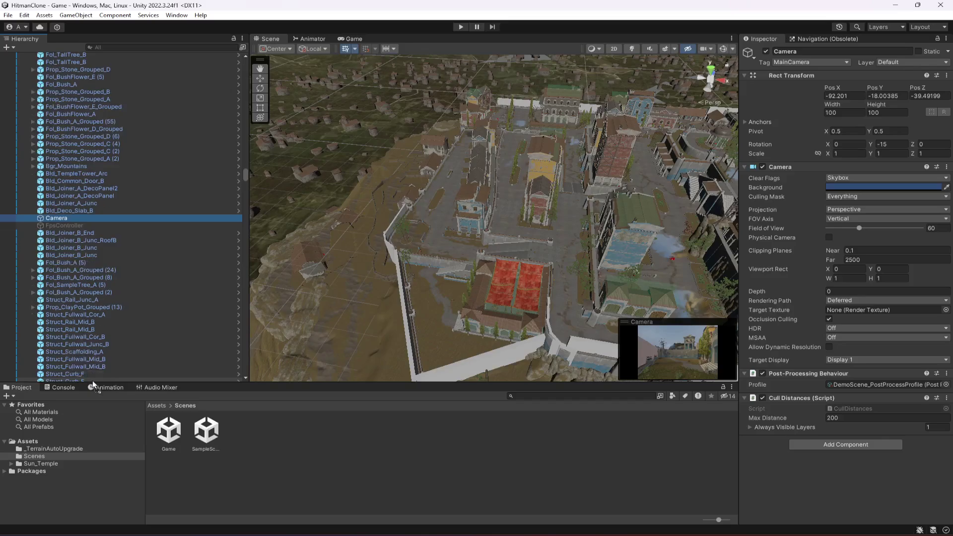
pyautogui.scroll(-16, 92, 381)
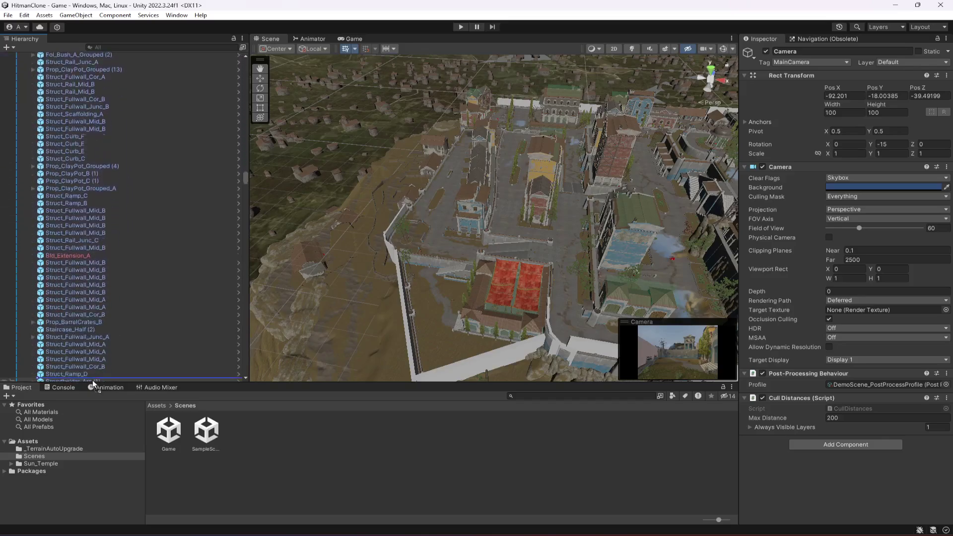
pyautogui.scroll(-15, 93, 380)
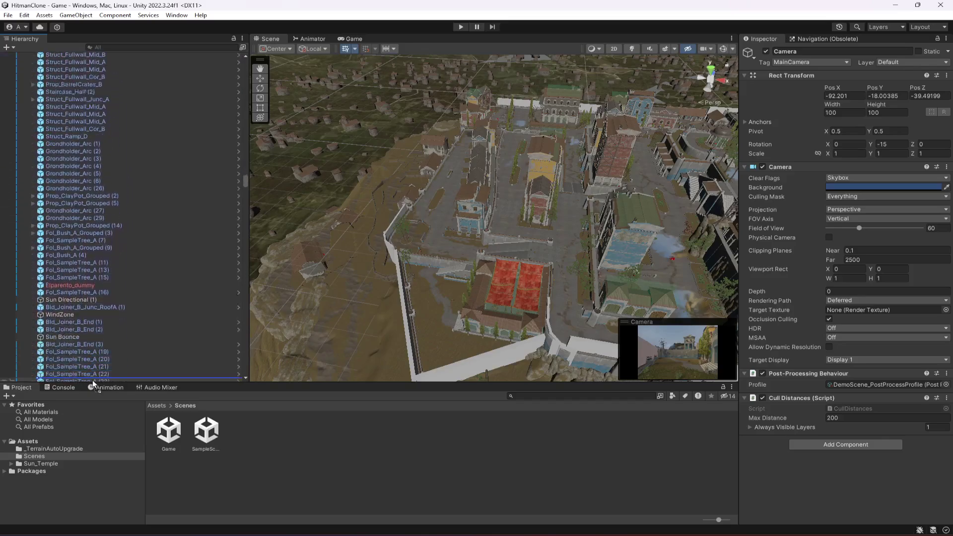
pyautogui.scroll(-16, 93, 380)
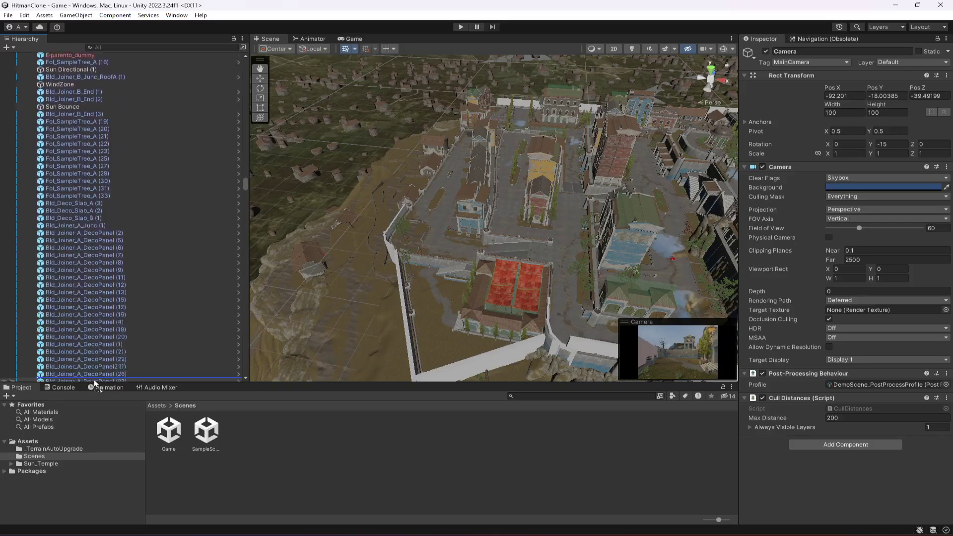
pyautogui.scroll(-16, 95, 380)
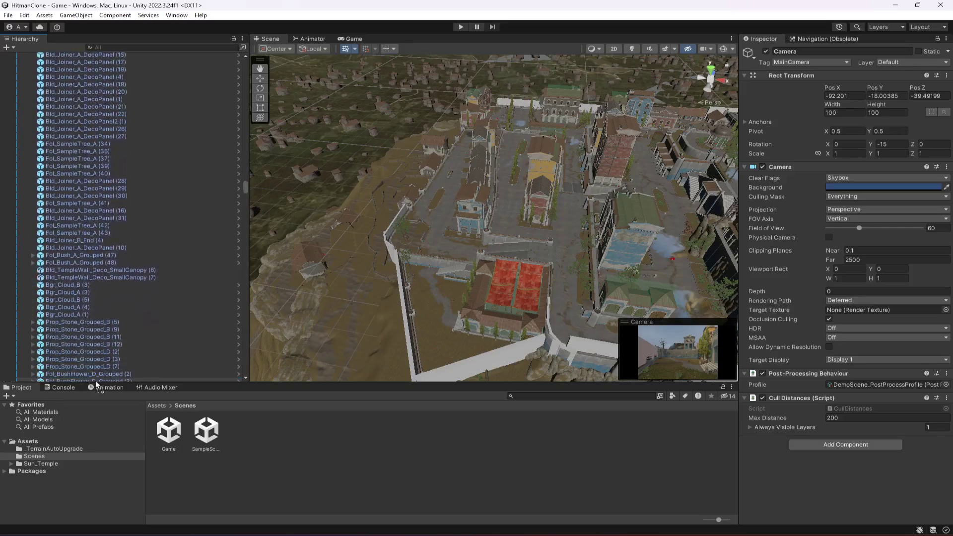
pyautogui.scroll(-15, 97, 380)
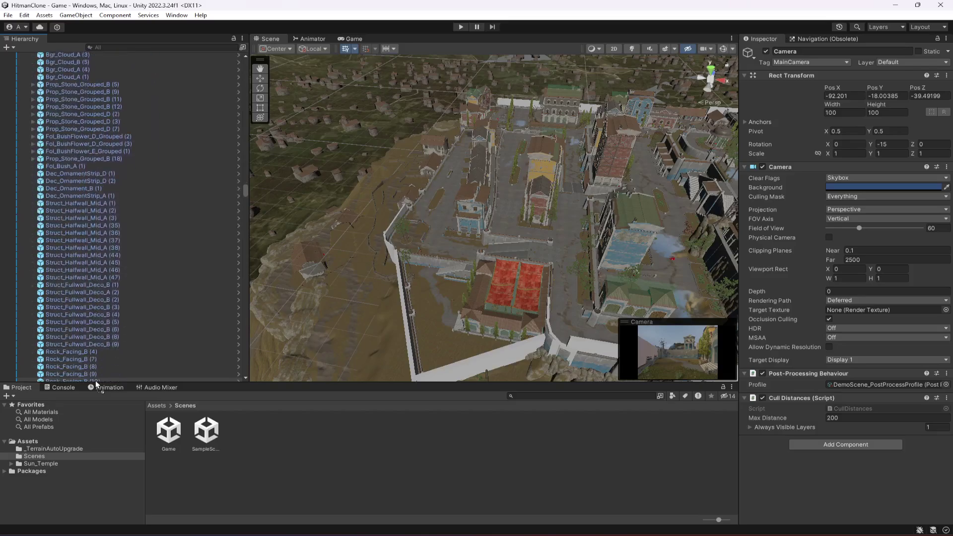
pyautogui.scroll(-15, 96, 380)
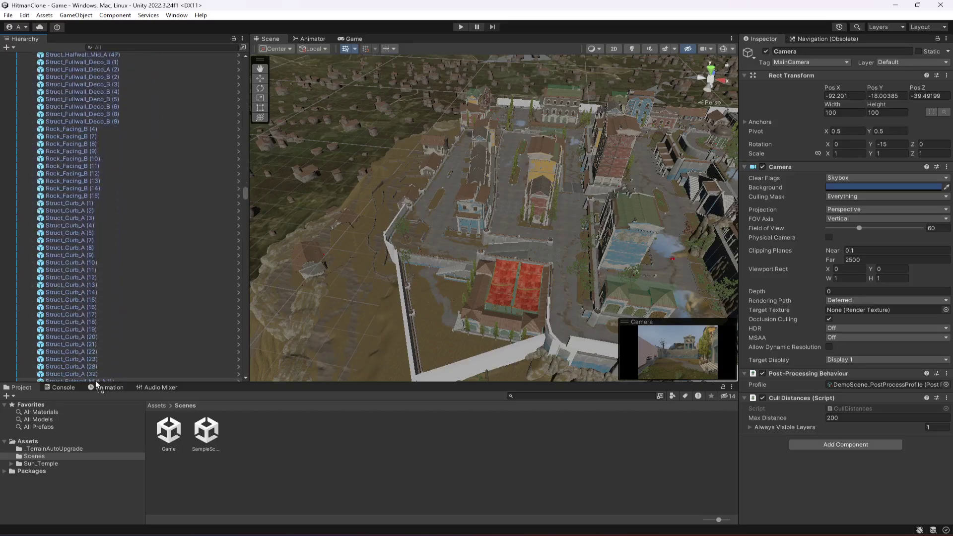
pyautogui.scroll(-15, 96, 380)
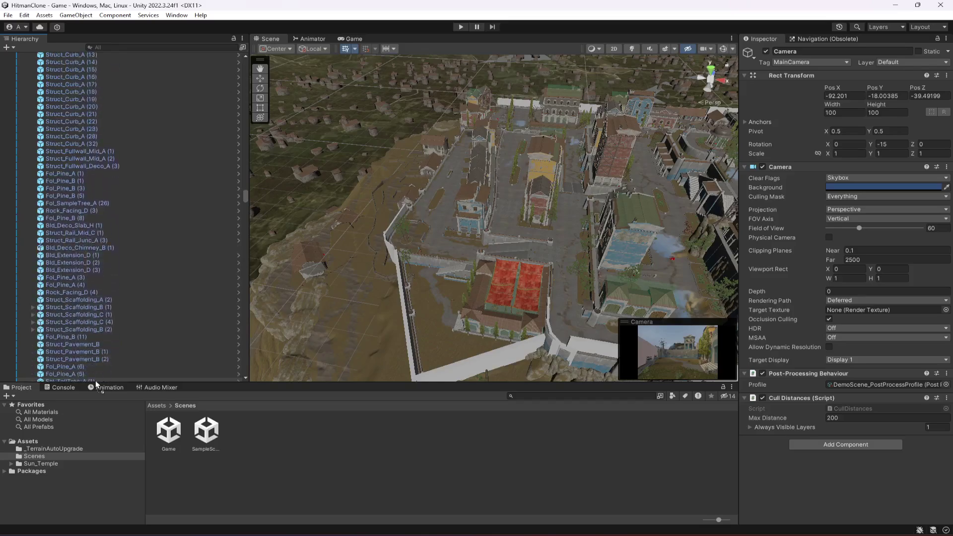
pyautogui.scroll(-15, 96, 383)
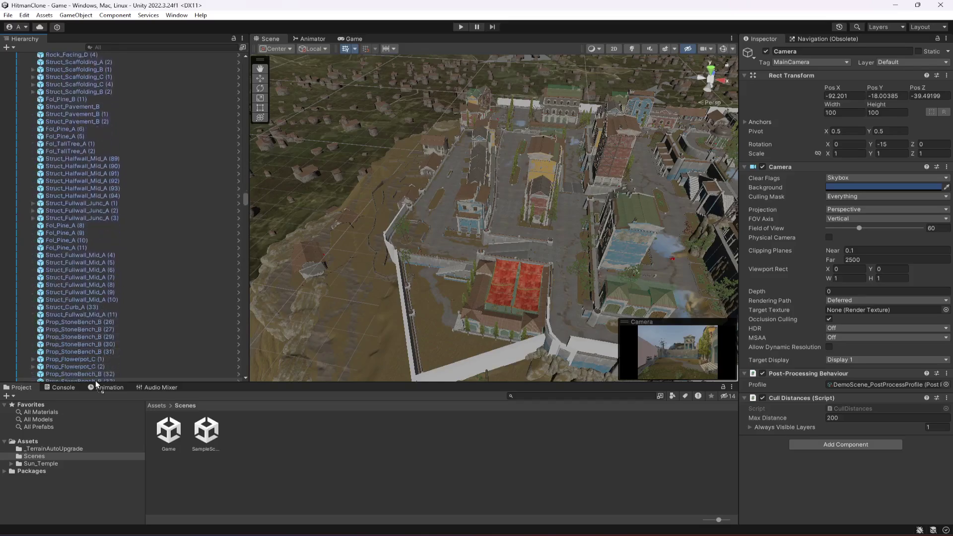
pyautogui.moveTo(96, 381); pyautogui.dragTo(127, 373)
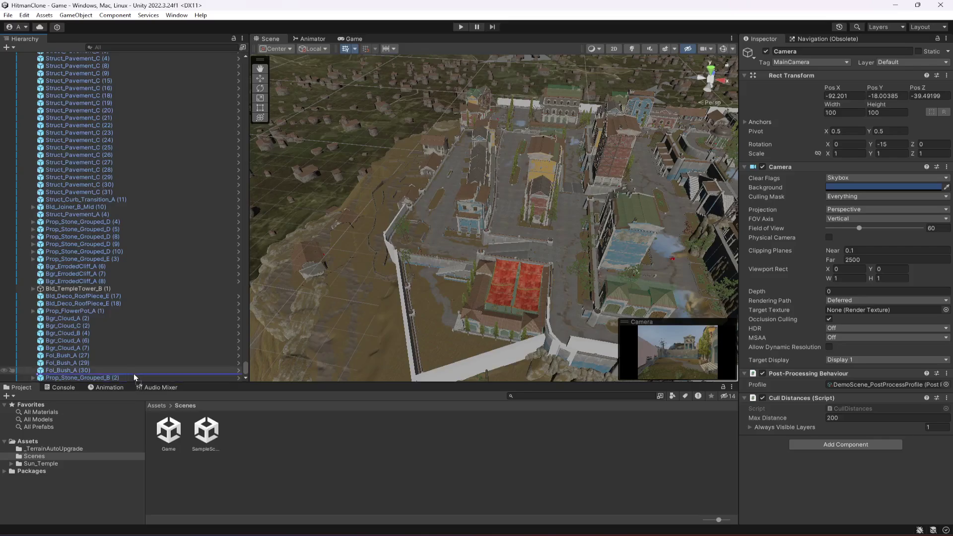
pyautogui.moveTo(126, 361); pyautogui.dragTo(127, 361)
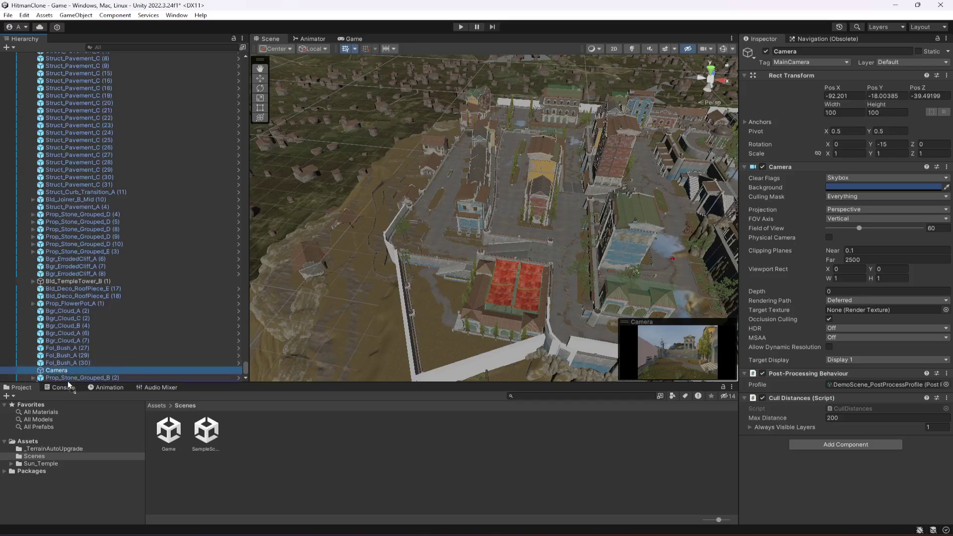
pyautogui.moveTo(73, 376); pyautogui.dragTo(54, 382)
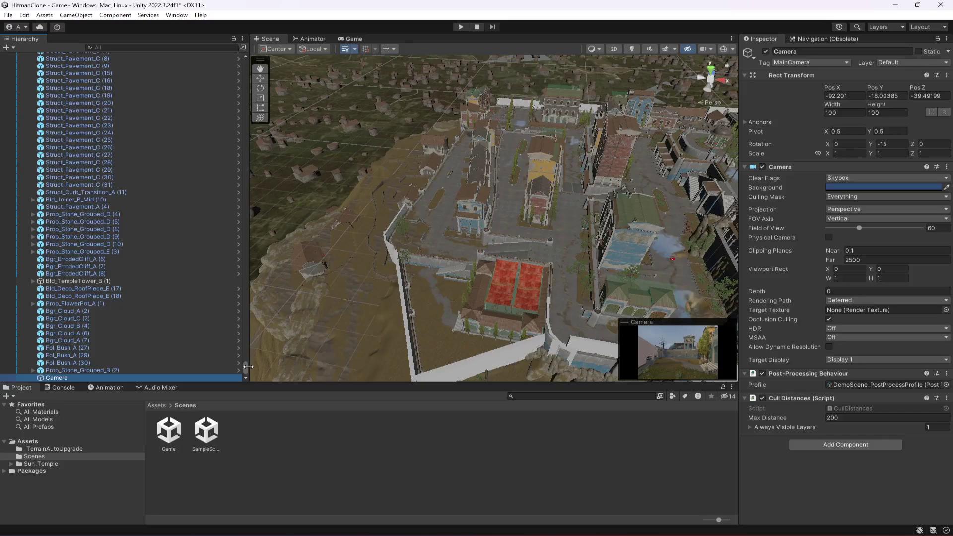
# Step: Collapse and re-expand Environement, scroll down, and select Prop_Stone_Grouped_B (2)
pyautogui.moveTo(246, 368); pyautogui.dragTo(244, 60)
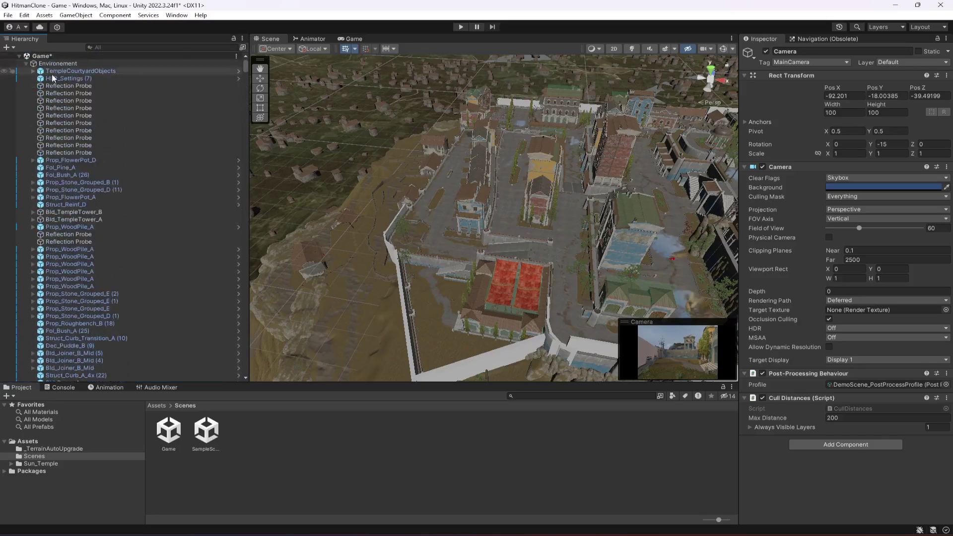
pyautogui.click(25, 65)
pyautogui.click(25, 65)
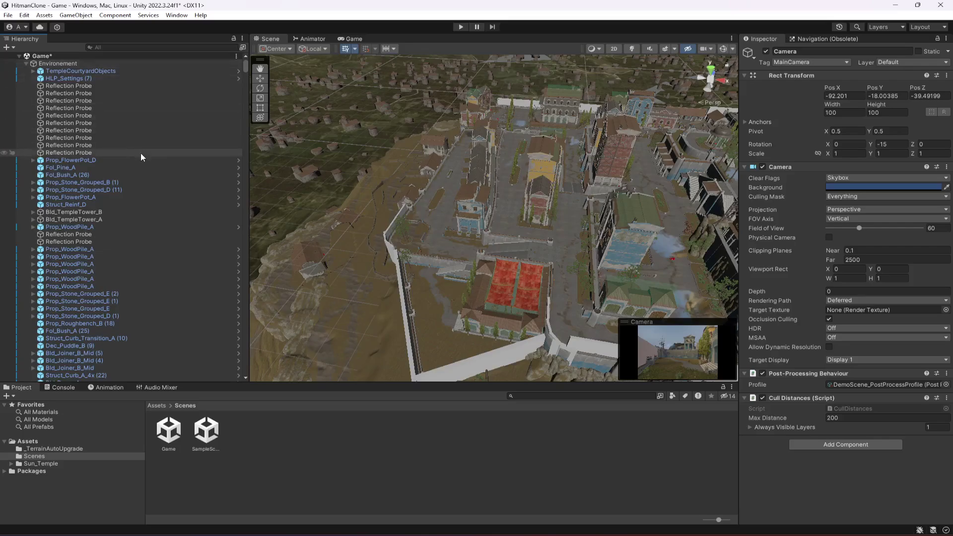
pyautogui.scroll(-10, 239, 60)
pyautogui.scroll(-15, 240, 61)
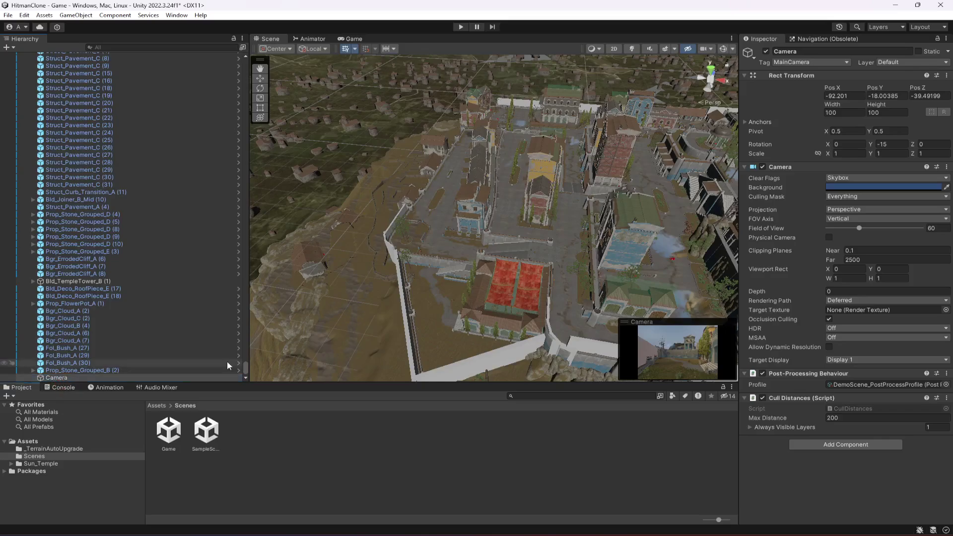
pyautogui.click(83, 371)
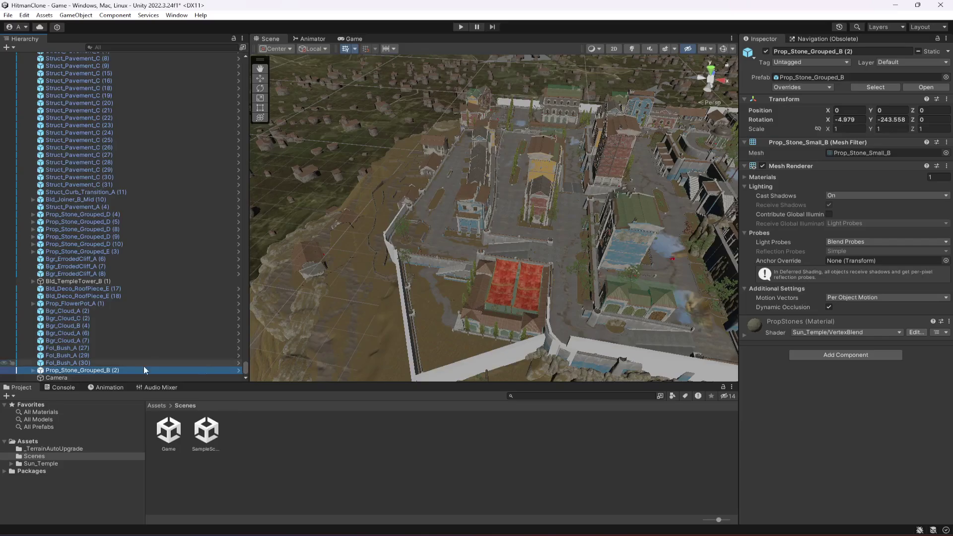
# Step: Wrap TempleCourtyardObjects through Prop_Stone_Grouped_B (2) in a new empty GameObject parent, collapsed
pyautogui.moveTo(245, 367); pyautogui.dragTo(264, 67)
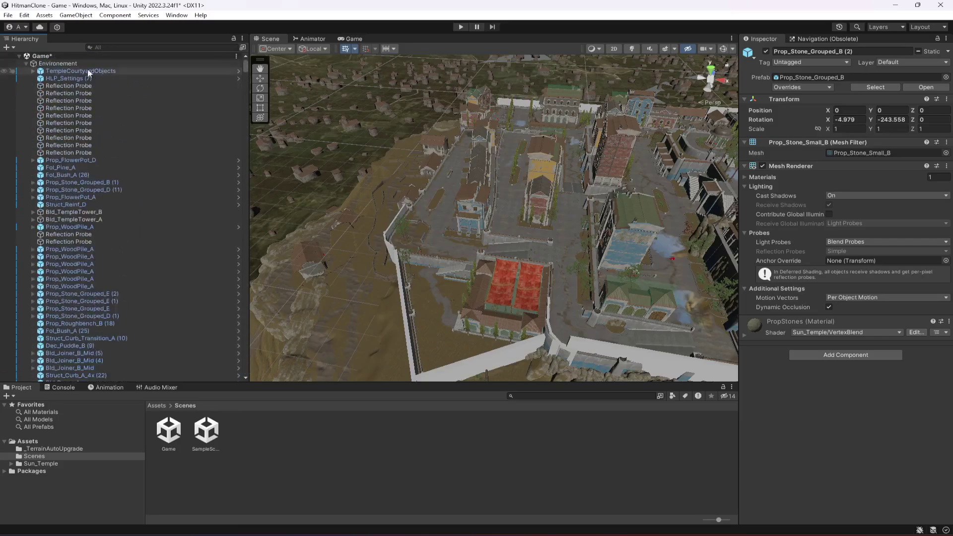
pyautogui.keyDown('shift'); pyautogui.click(67, 70); pyautogui.keyUp('shift')
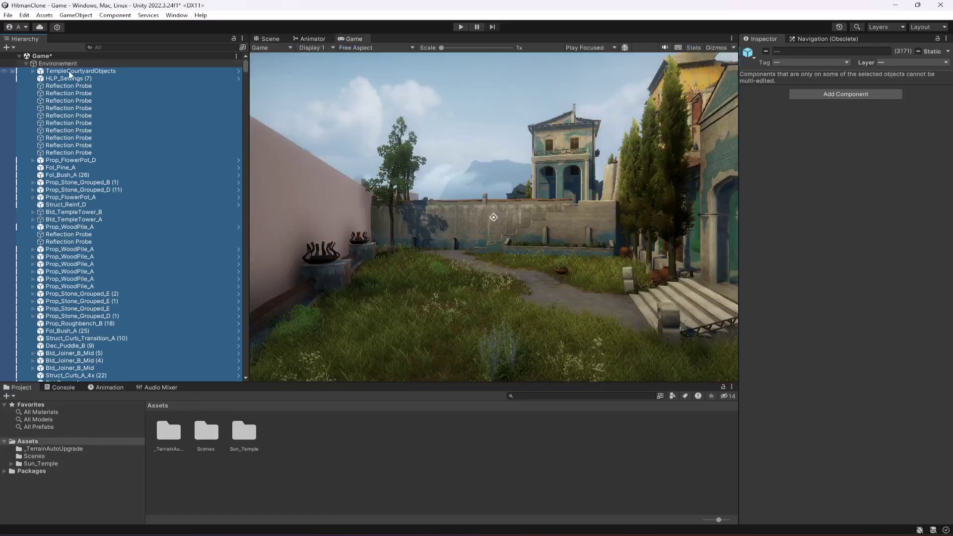
pyautogui.rightClick(70, 74)
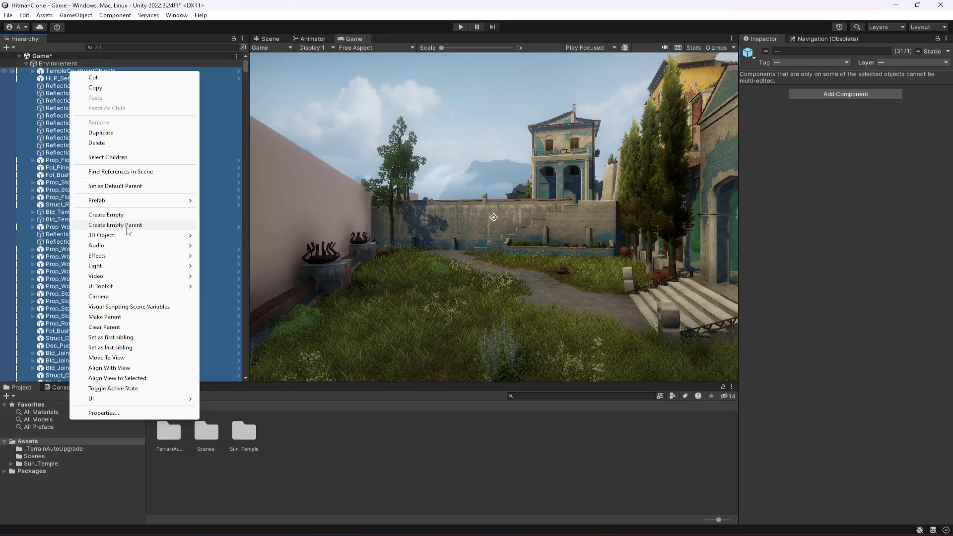
pyautogui.click(113, 225)
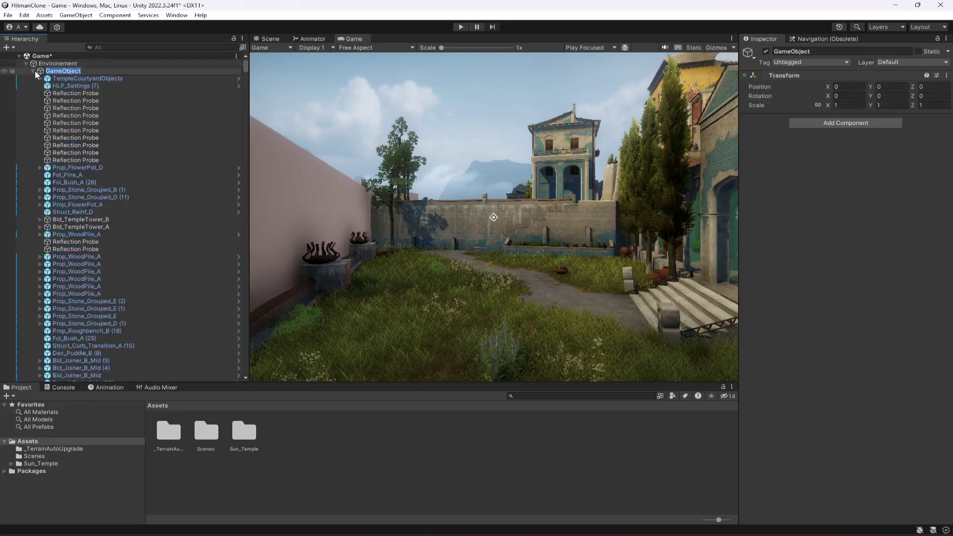
pyautogui.click(32, 73)
pyautogui.click(33, 71)
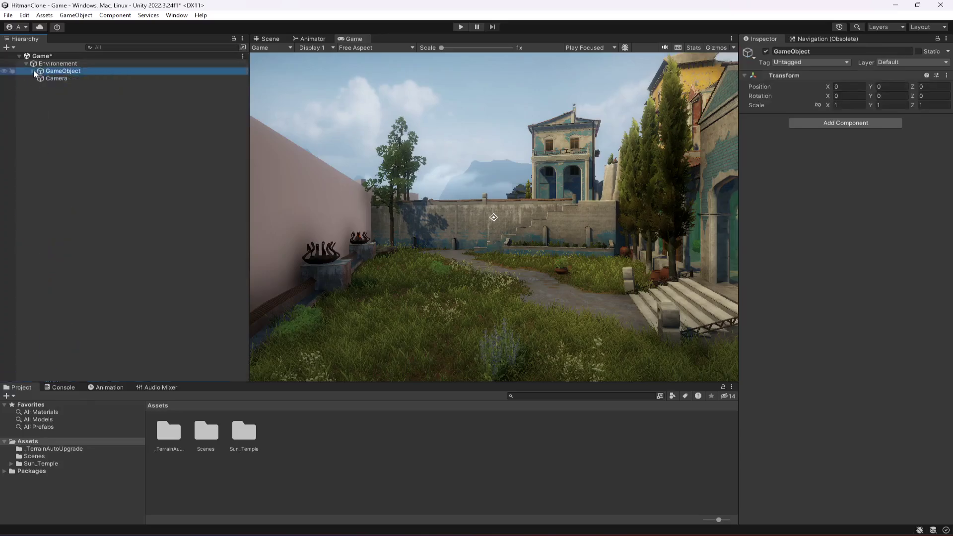
# Step: Move Camera to the scene root beside Environement and save the scene with Ctrl+S
pyautogui.click(66, 94)
pyautogui.click(56, 79)
pyautogui.moveTo(57, 79); pyautogui.dragTo(63, 121)
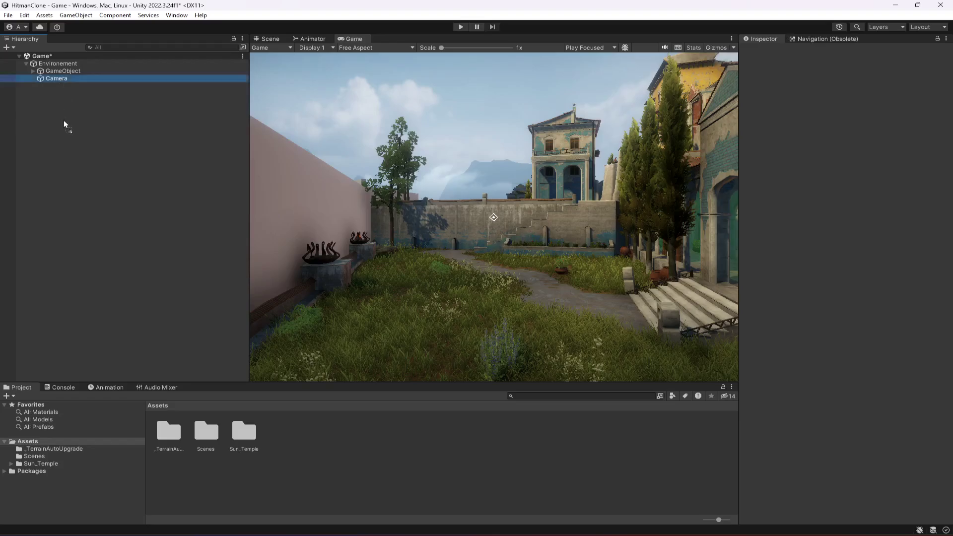
pyautogui.click(26, 63)
pyautogui.click(51, 103)
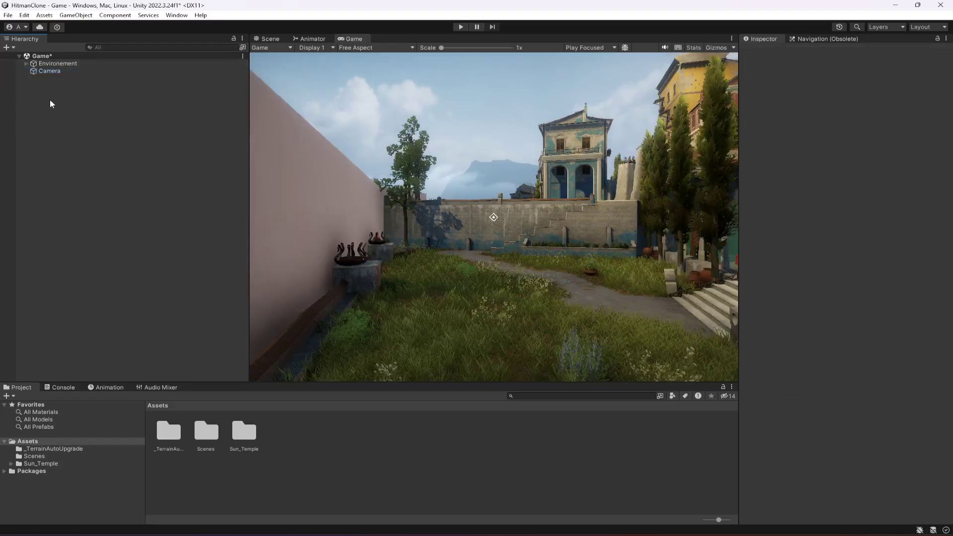
pyautogui.hotkey('ctrl', 's')
pyautogui.click(64, 72)
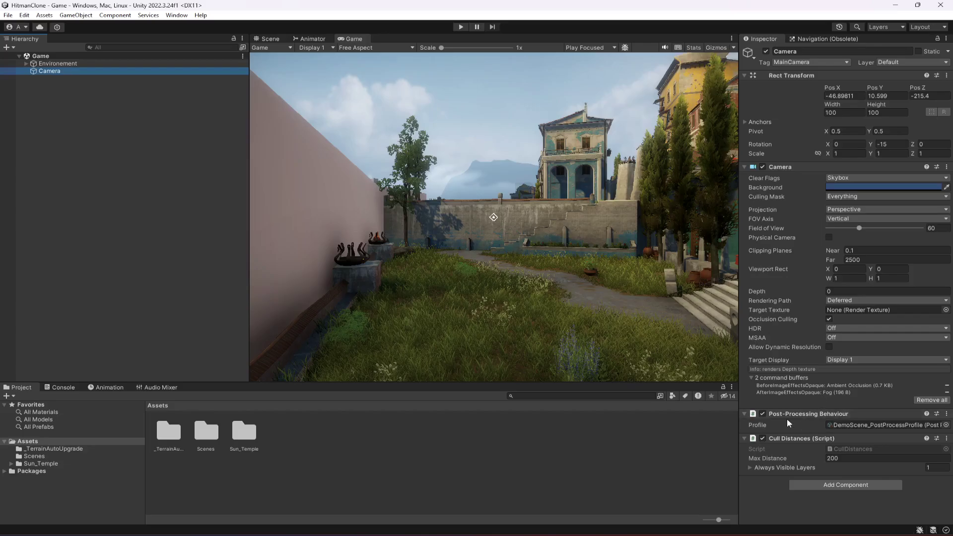
pyautogui.click(271, 40)
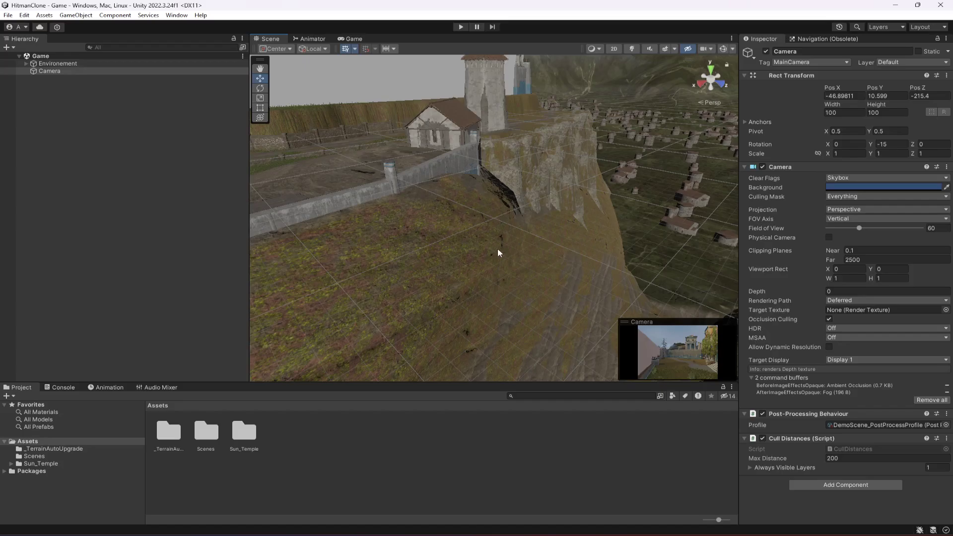
pyautogui.moveTo(515, 263); pyautogui.dragTo(475, 271, button='right')
pyautogui.press('w')
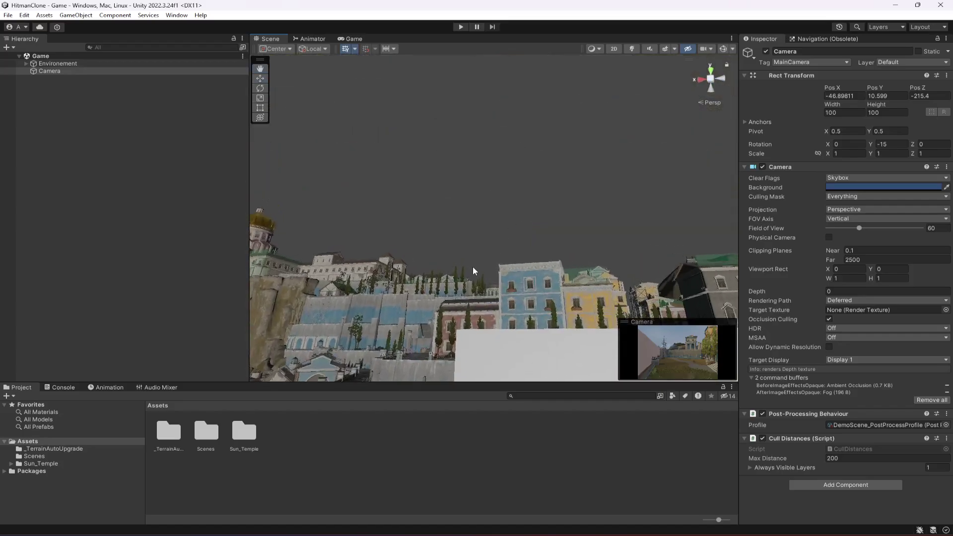
pyautogui.press('w')
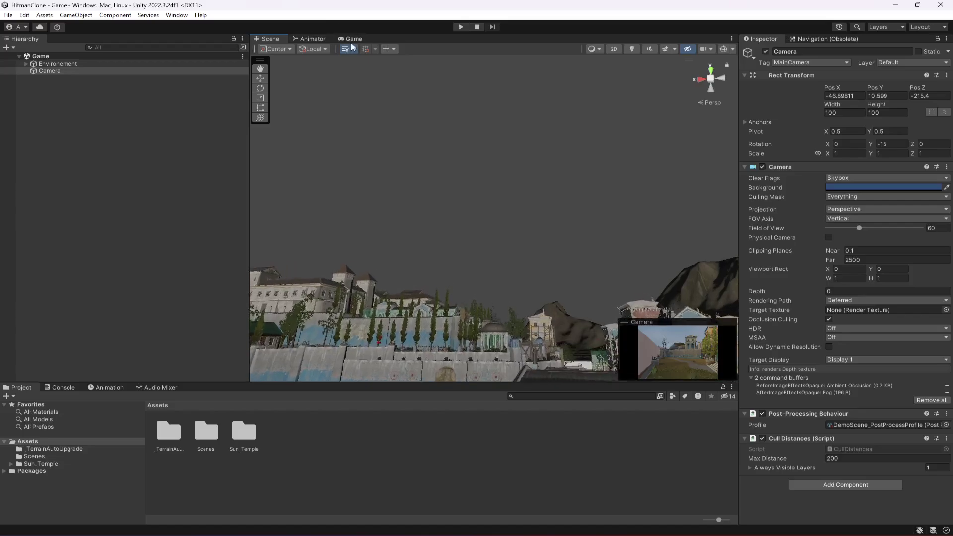
pyautogui.click(354, 39)
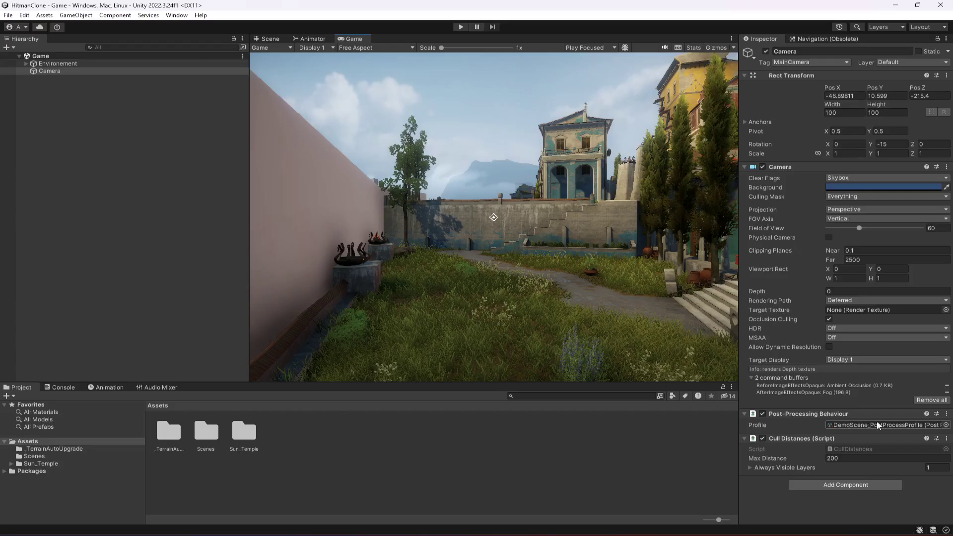
pyautogui.click(762, 414)
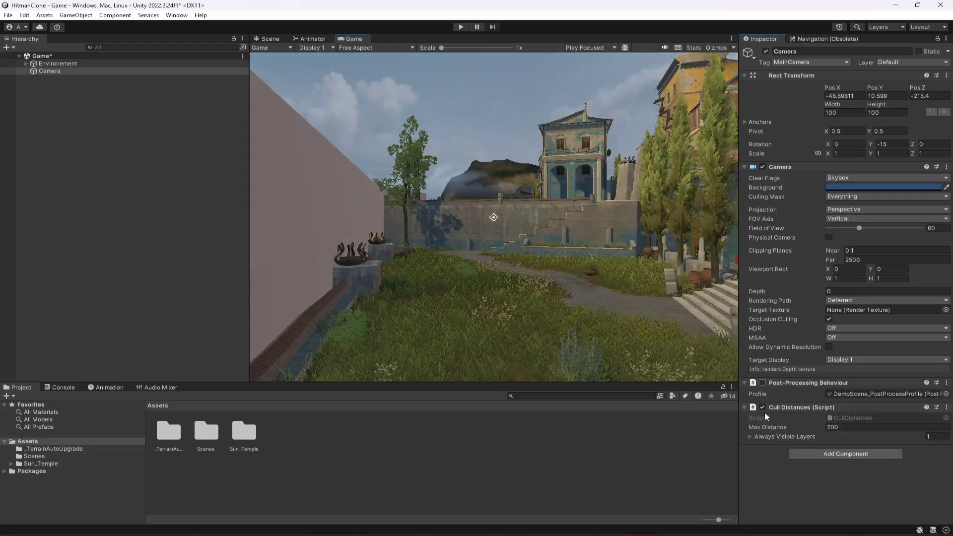
pyautogui.click(762, 382)
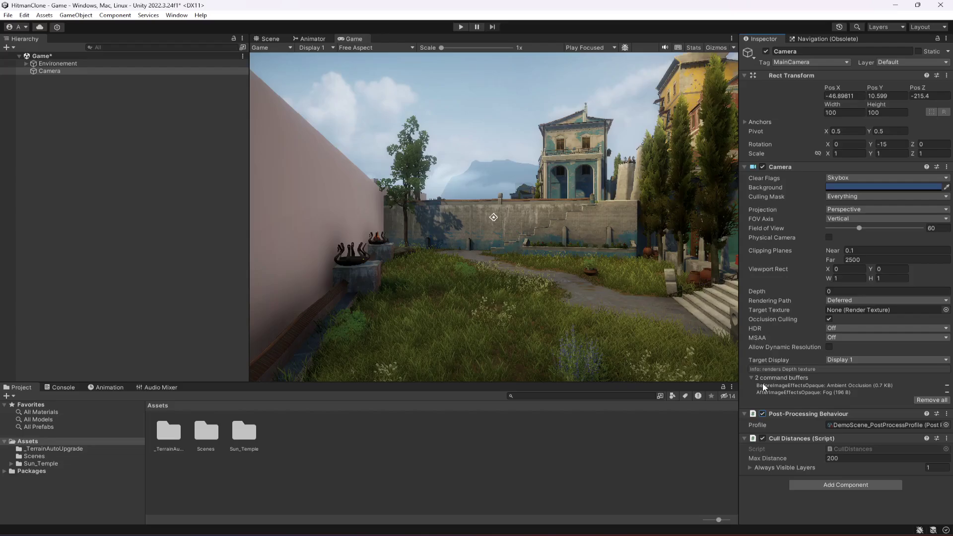
pyautogui.click(764, 415)
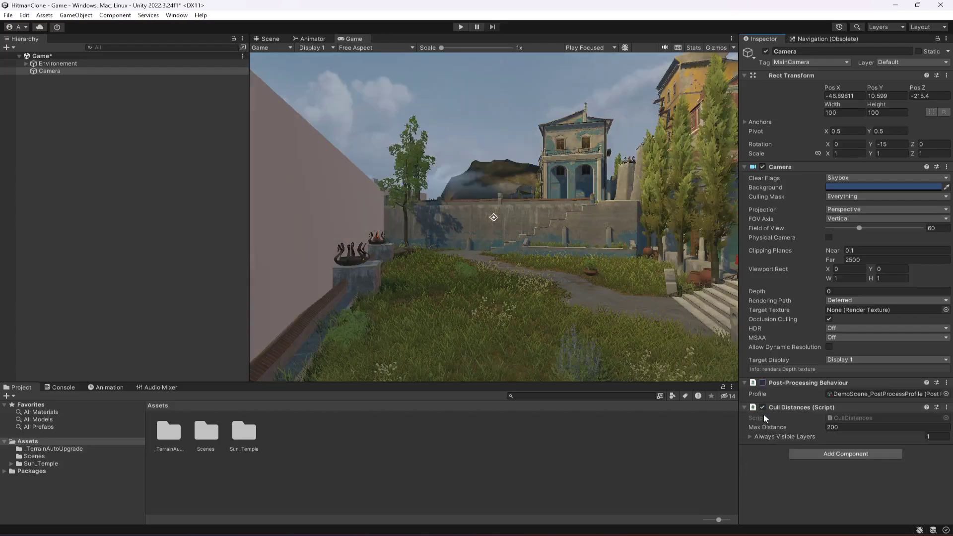
pyautogui.click(762, 384)
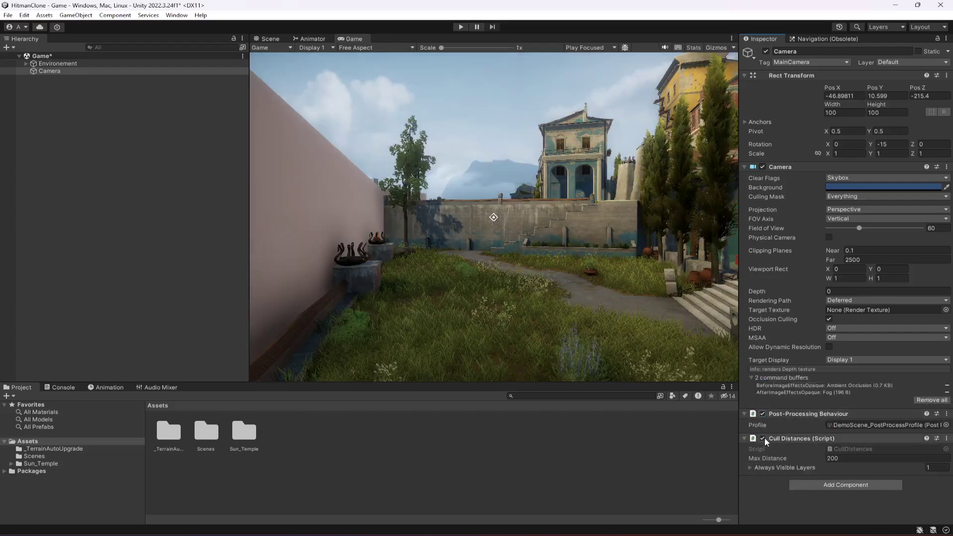
pyautogui.click(763, 415)
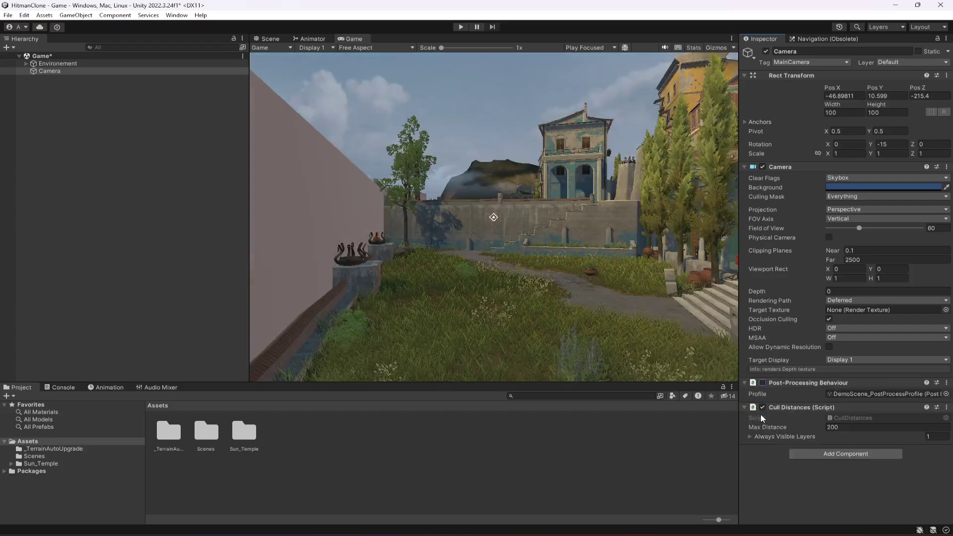
pyautogui.click(765, 384)
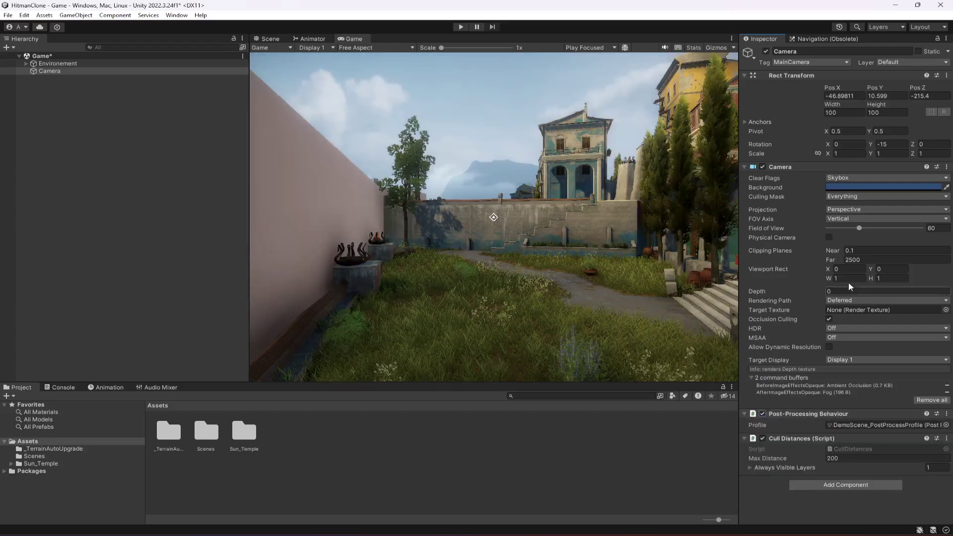
# Step: Clear the selection and select the Camera in the Hierarchy
pyautogui.click(97, 85)
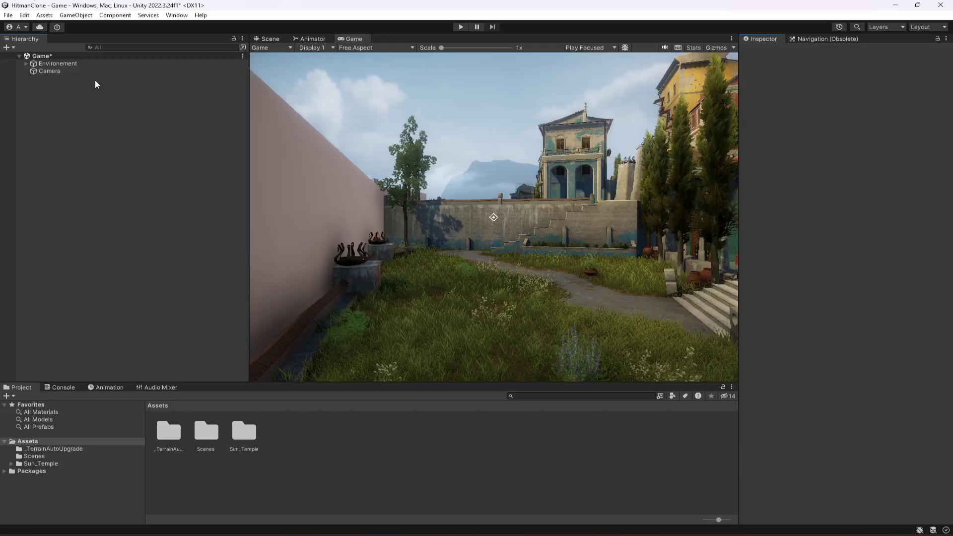
pyautogui.click(64, 72)
pyautogui.click(70, 65)
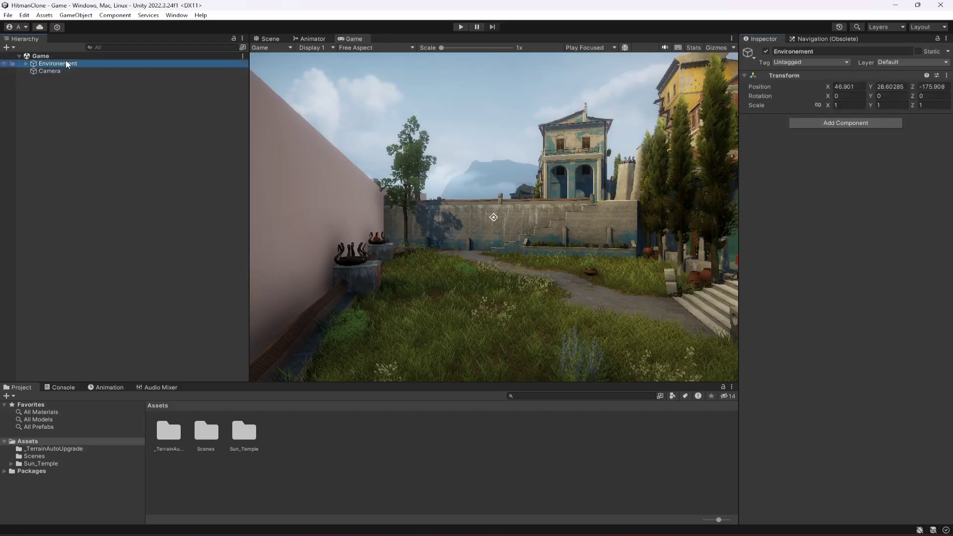
pyautogui.click(69, 72)
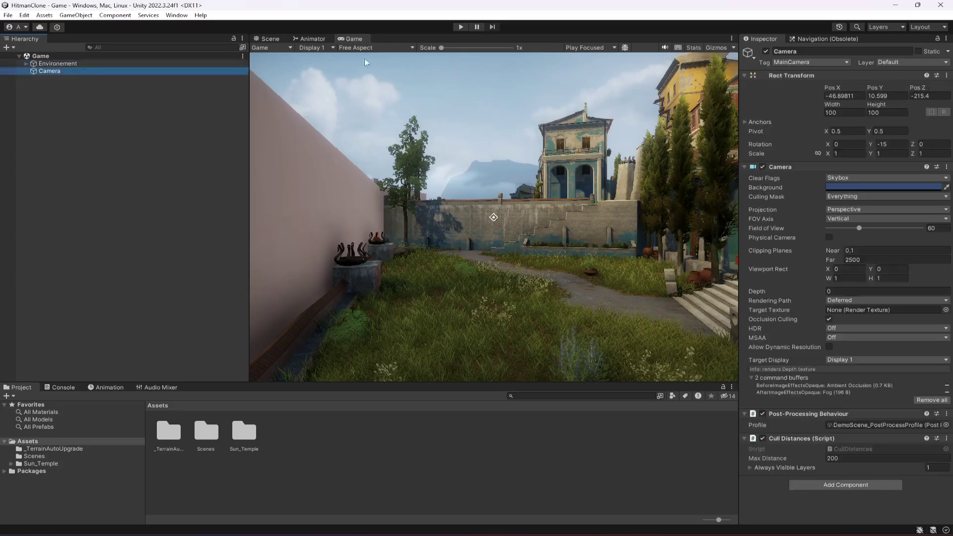
# Step: Switch to the Scene view, tilted down and framed on the blue building
pyautogui.click(270, 39)
pyautogui.moveTo(503, 217); pyautogui.dragTo(388, 332, button='right')
pyautogui.scroll(2, 518, 230)
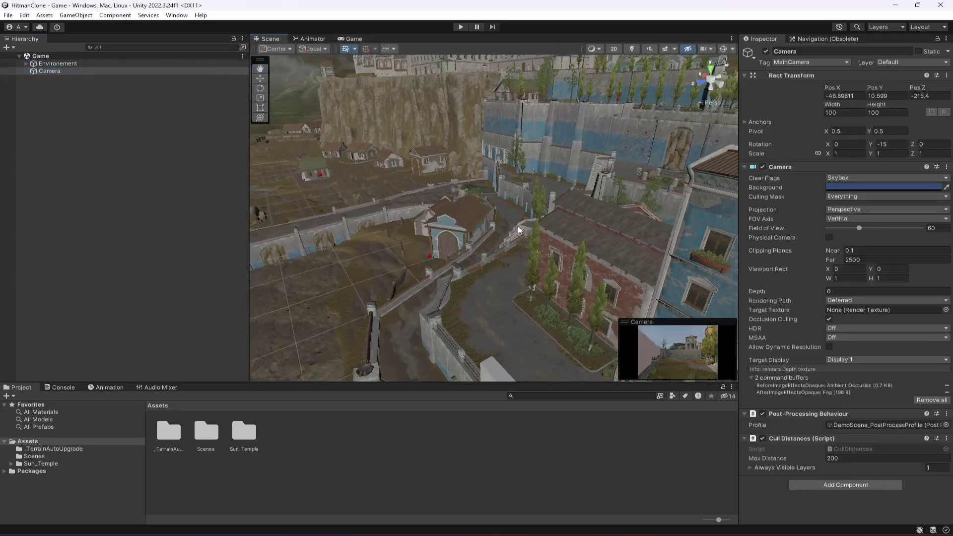
pyautogui.moveTo(518, 230); pyautogui.dragTo(432, 320, button='middle')
# Step: Enable scene lighting and fly across the temple town toward the gazebo
pyautogui.click(632, 49)
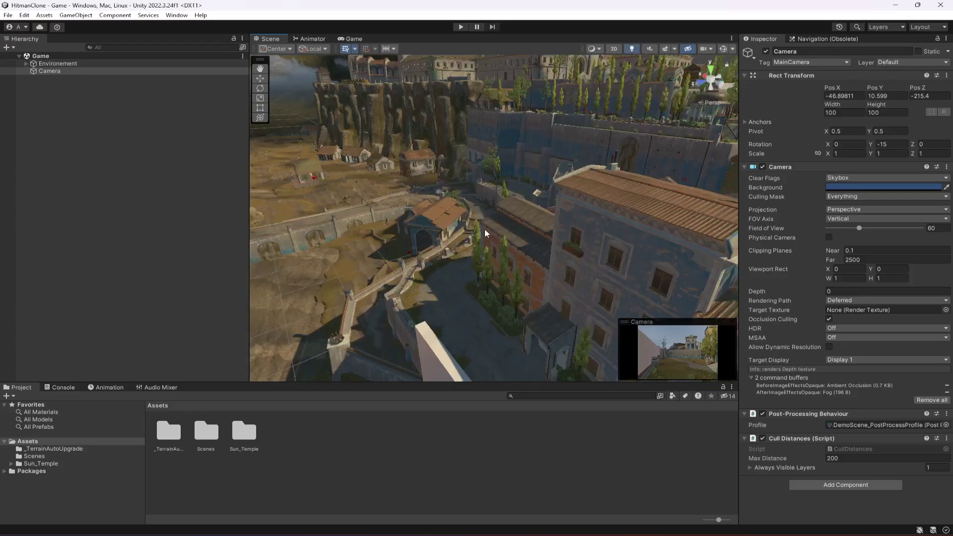
pyautogui.moveTo(485, 233)
pyautogui.mouseDown(button='right')
pyautogui.moveTo(564, 162)
pyautogui.moveTo(551, 177)
pyautogui.moveTo(557, 195)
pyautogui.moveTo(434, 285)
pyautogui.moveTo(479, 221)
pyautogui.mouseUp(button='right')
pyautogui.press('w')
pyautogui.press('d')
pyautogui.scroll(-6, 437, 285)
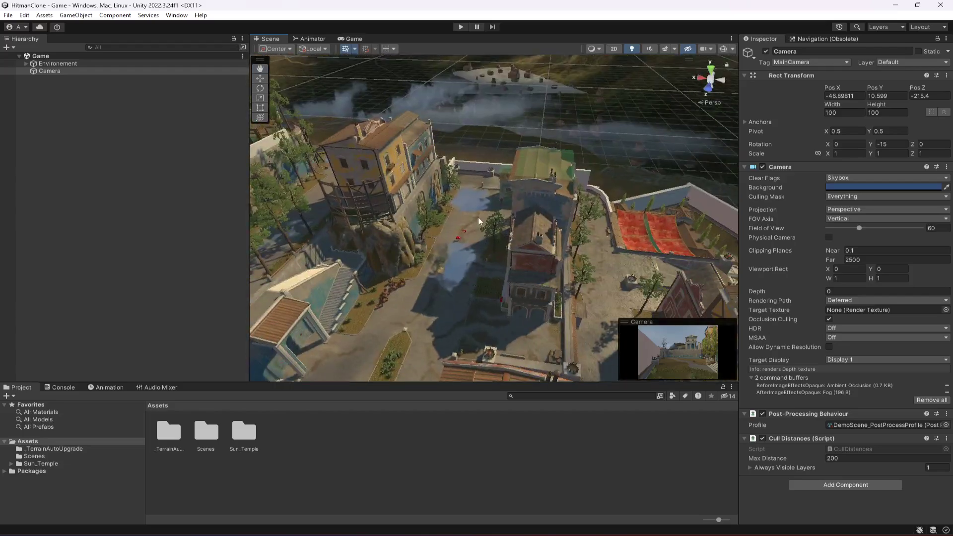